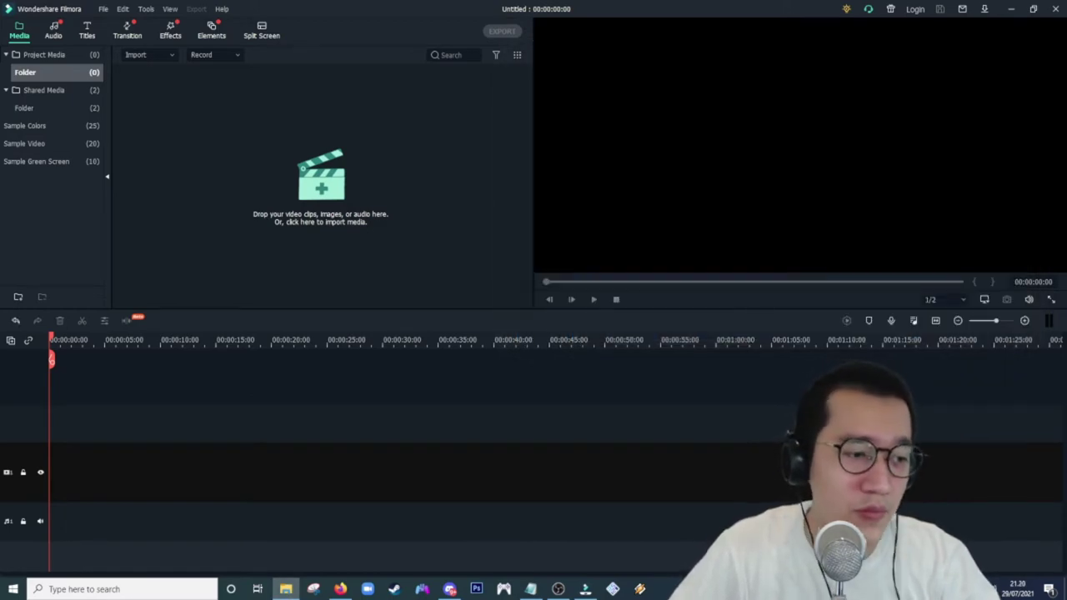
{"action": "left_click", "coordinate": [319, 193]}
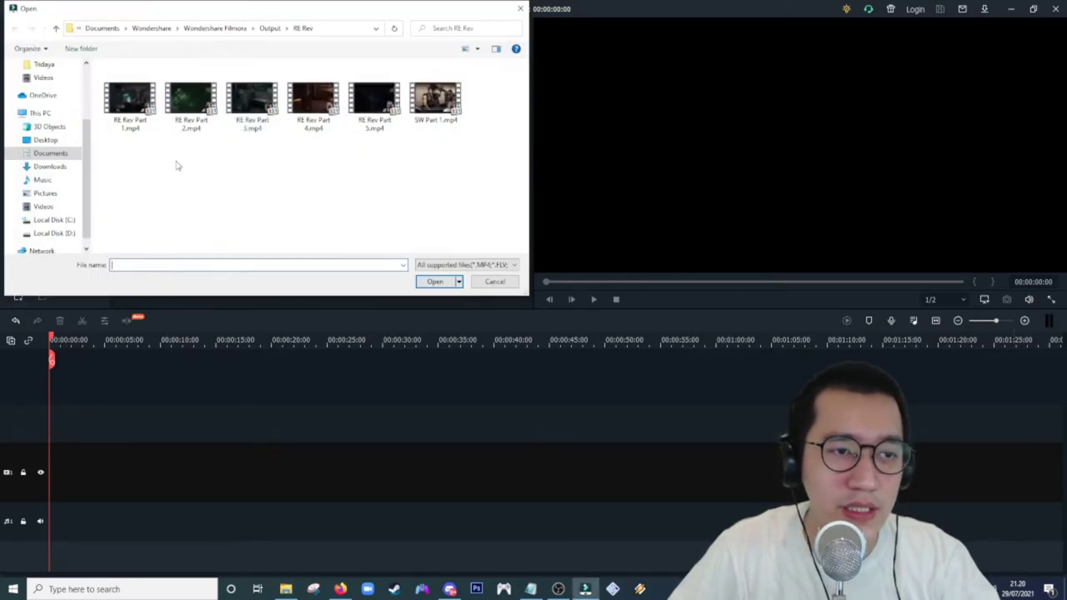
{"action": "left_click", "coordinate": [60, 193]}
{"action": "scroll", "coordinate": [250, 167], "scroll_direction": "down", "scroll_amount": 3}
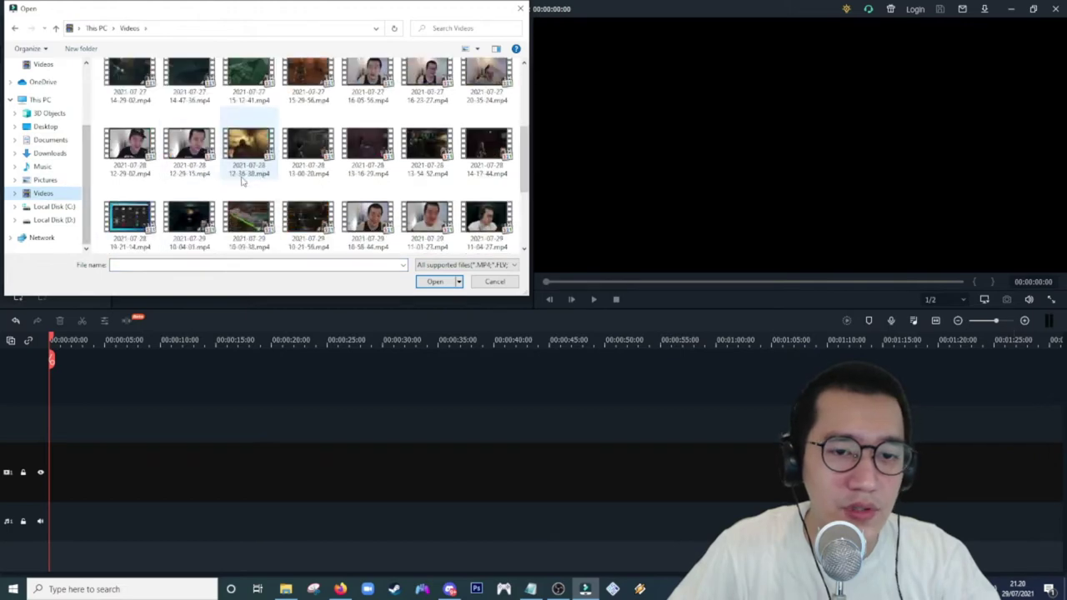
{"action": "left_click", "coordinate": [477, 163]}
{"action": "left_click", "coordinate": [191, 222], "text": "shift"}
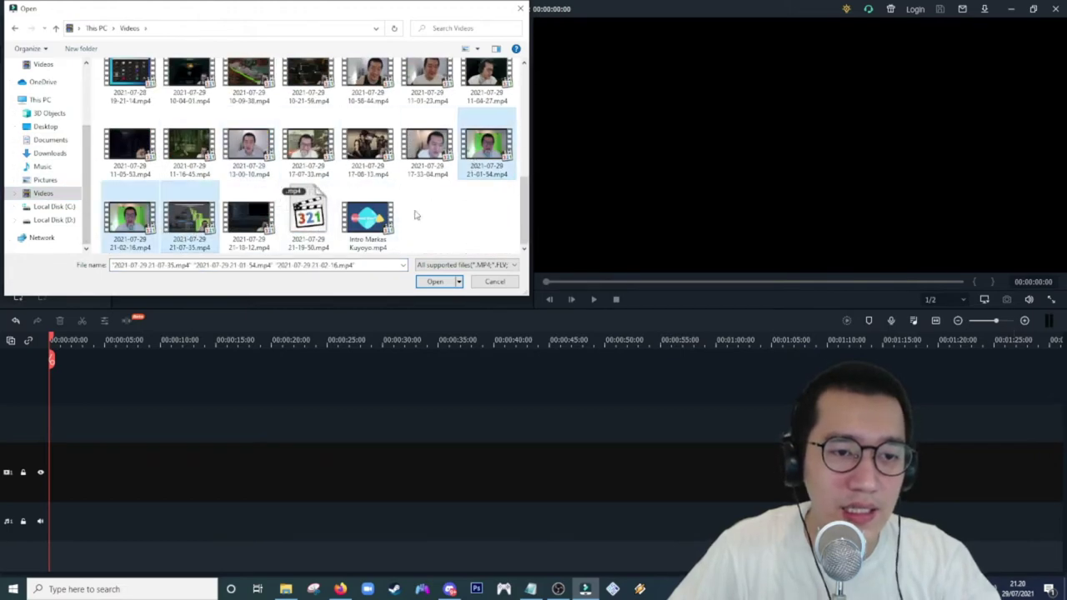
{"action": "left_click", "coordinate": [435, 281]}
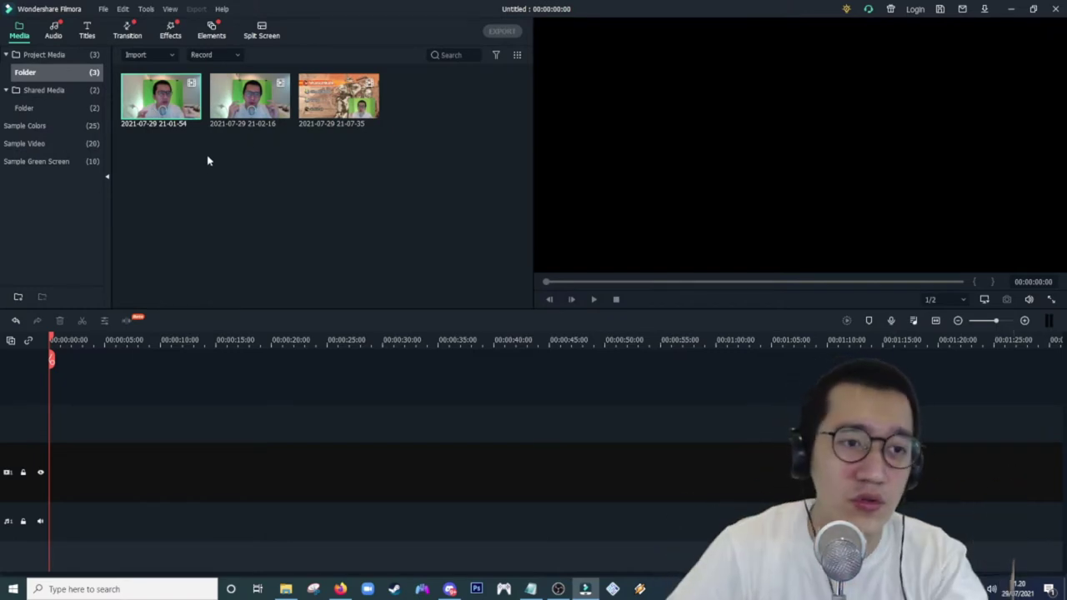
Place the shared Intro Markas Kuyoyo clip at the start of the video track, keeping the project settings of 1920 x 1080 25fps.
{"action": "left_click", "coordinate": [37, 108]}
{"action": "left_click", "coordinate": [171, 123]}
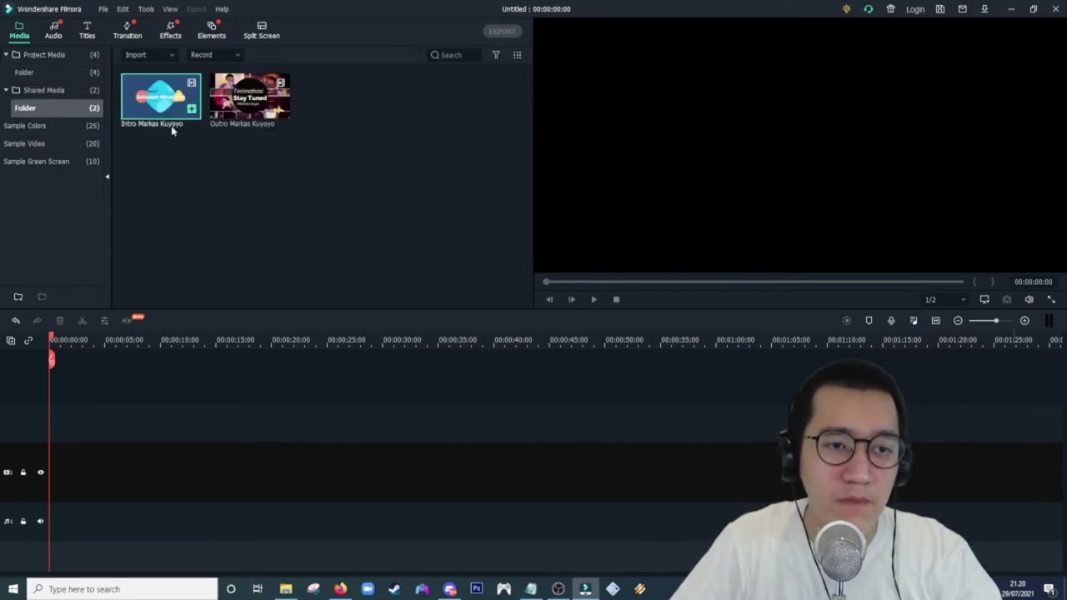
{"action": "left_click_drag", "start_coordinate": [161, 107], "coordinate": [58, 481]}
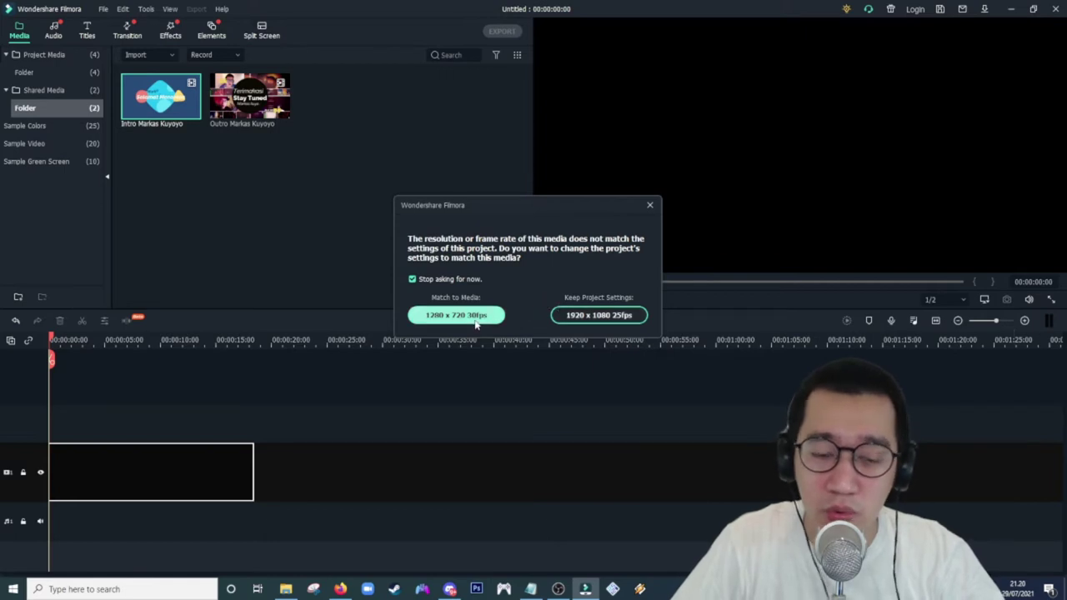
{"action": "left_click", "coordinate": [594, 317]}
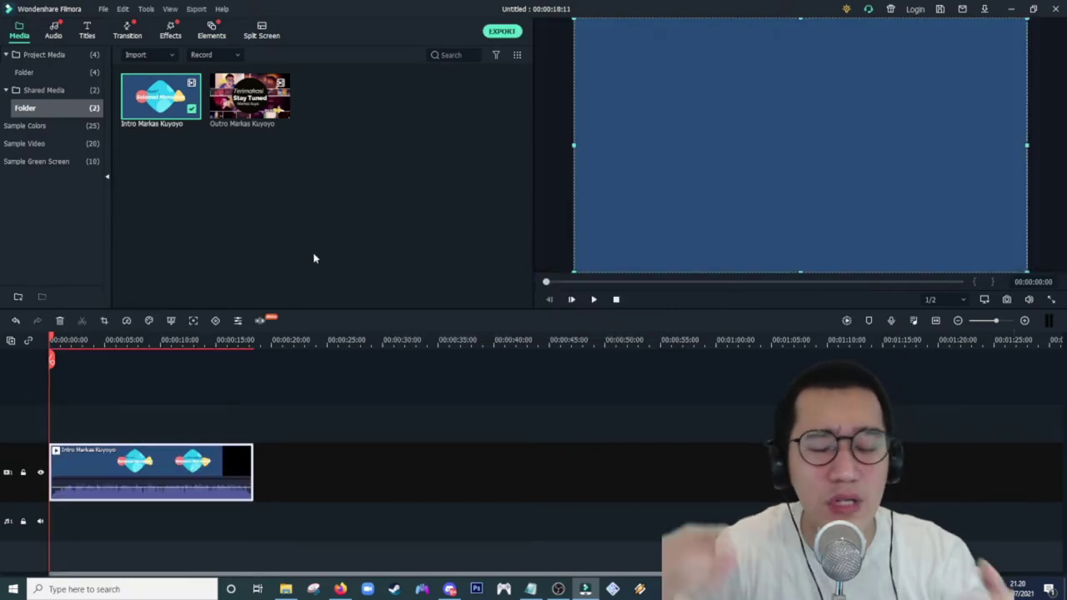
Set the audio volume of the Intro Markas Kuyoyo clip to -3 dB.
{"action": "double_click", "coordinate": [173, 476]}
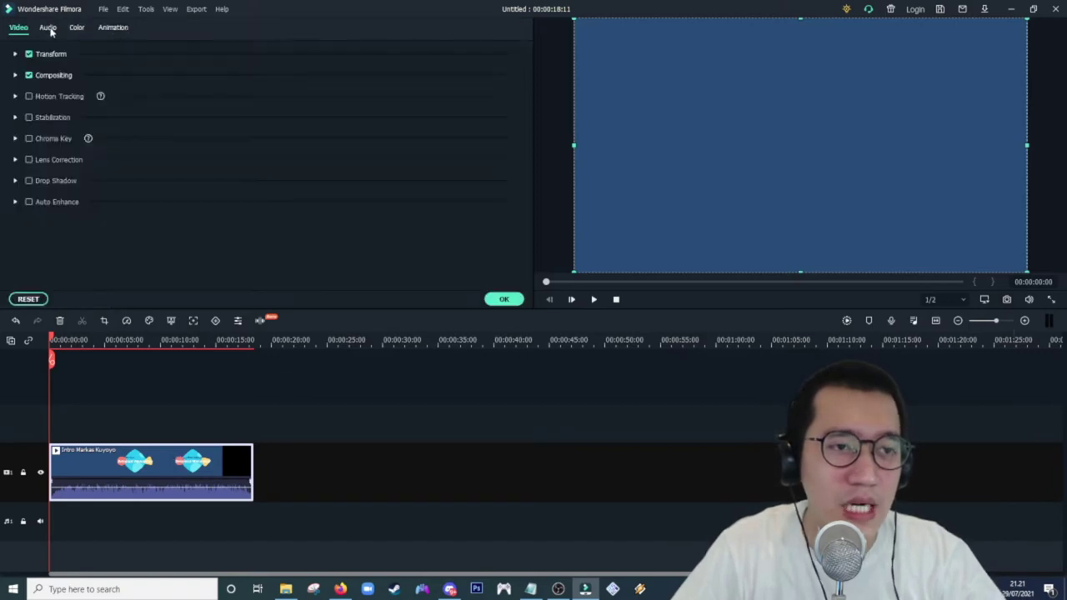
{"action": "left_click", "coordinate": [49, 28]}
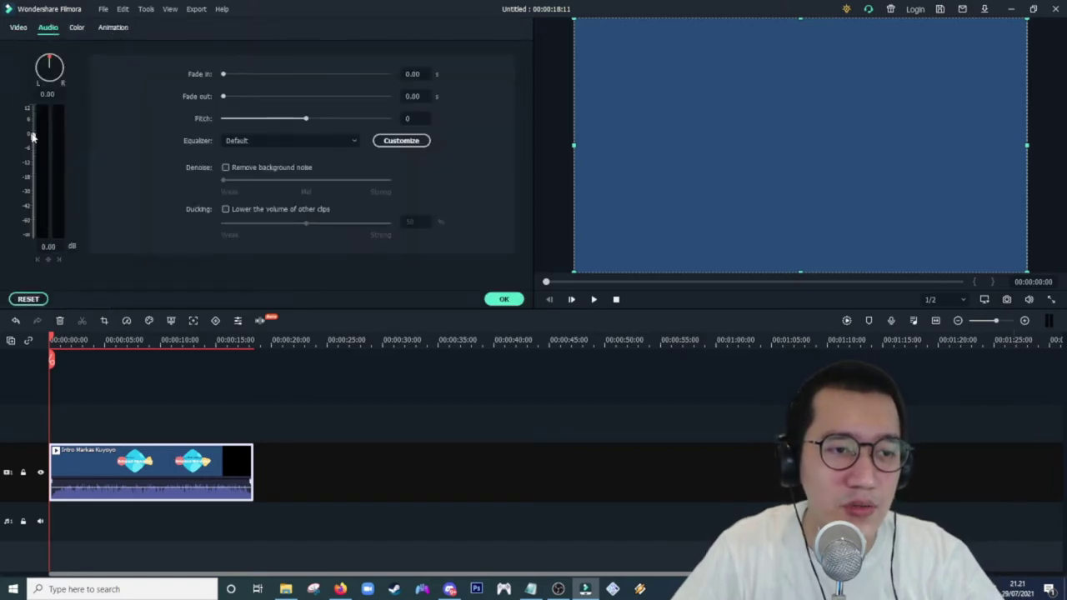
{"action": "mouse_move", "coordinate": [32, 136]}
{"action": "left_mouse_down"}
{"action": "mouse_move", "coordinate": [32, 171]}
{"action": "mouse_move", "coordinate": [33, 118]}
{"action": "mouse_move", "coordinate": [32, 197]}
{"action": "mouse_move", "coordinate": [35, 117]}
{"action": "mouse_move", "coordinate": [42, 205]}
{"action": "mouse_move", "coordinate": [35, 144]}
{"action": "left_mouse_up"}
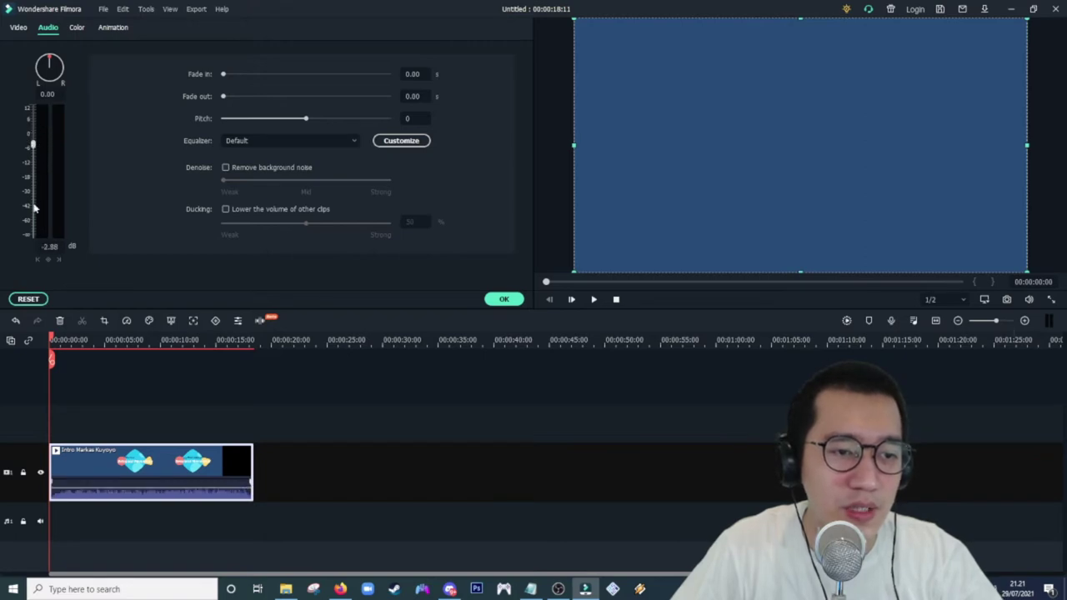
{"action": "left_click", "coordinate": [50, 246]}
{"action": "type", "text": "-3"}
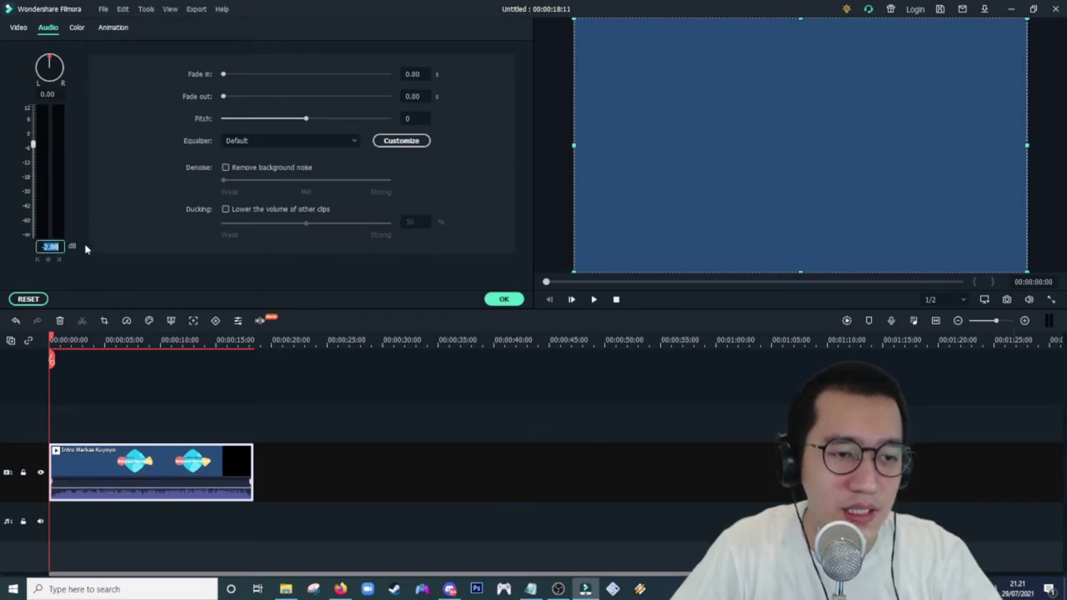
Review the equalizer presets, play the intro clip to check its sound, and close the clip's settings.
{"action": "left_click", "coordinate": [276, 141]}
{"action": "scroll", "coordinate": [288, 267], "scroll_direction": "down", "scroll_amount": 2}
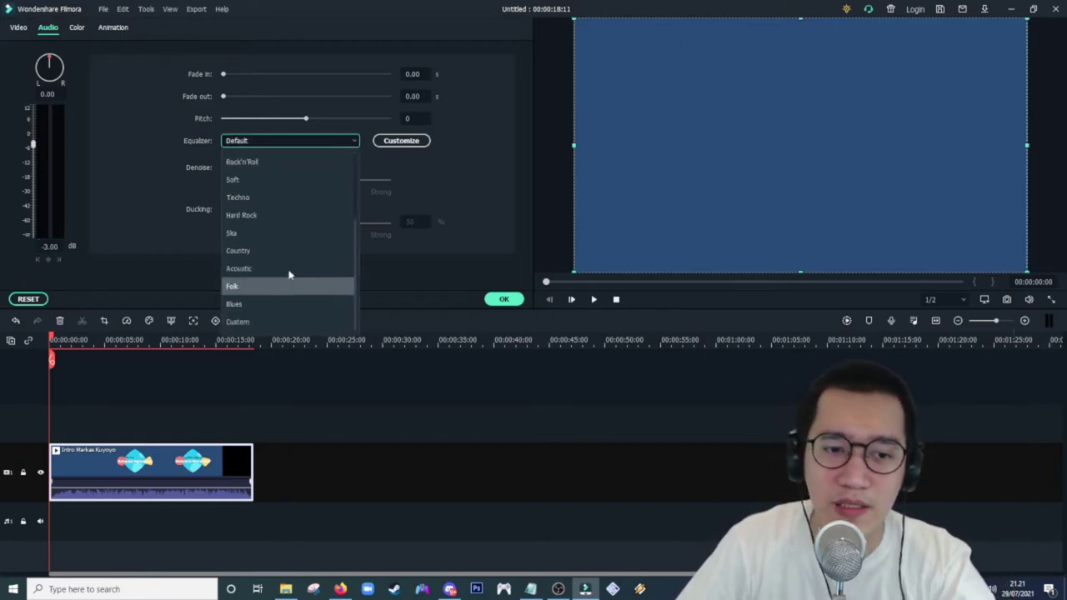
{"action": "scroll", "coordinate": [281, 253], "scroll_direction": "up", "scroll_amount": 2}
{"action": "left_click", "coordinate": [456, 183]}
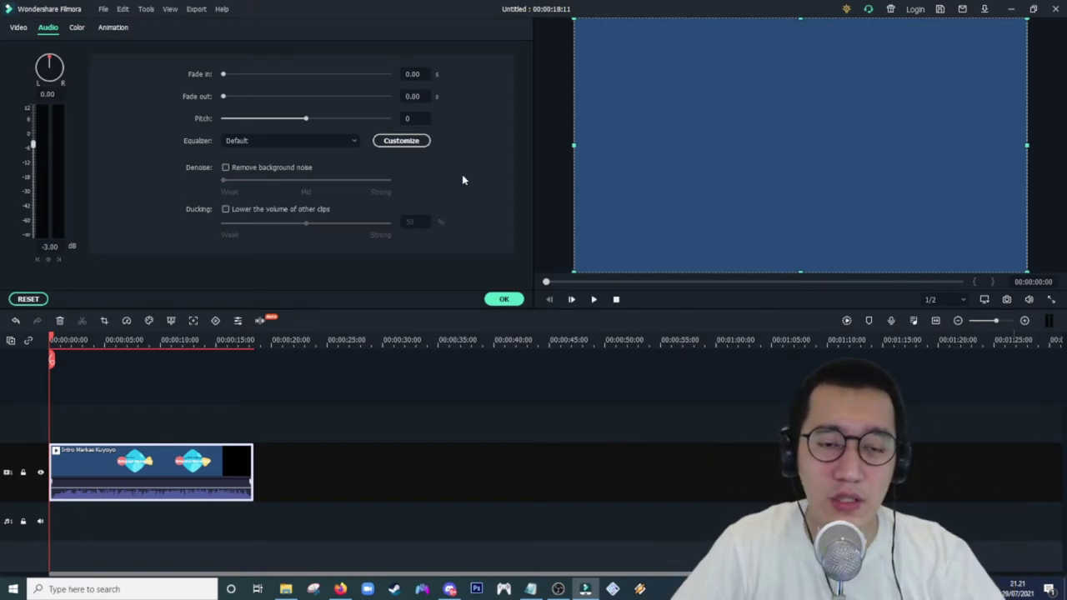
{"action": "key", "text": "space"}
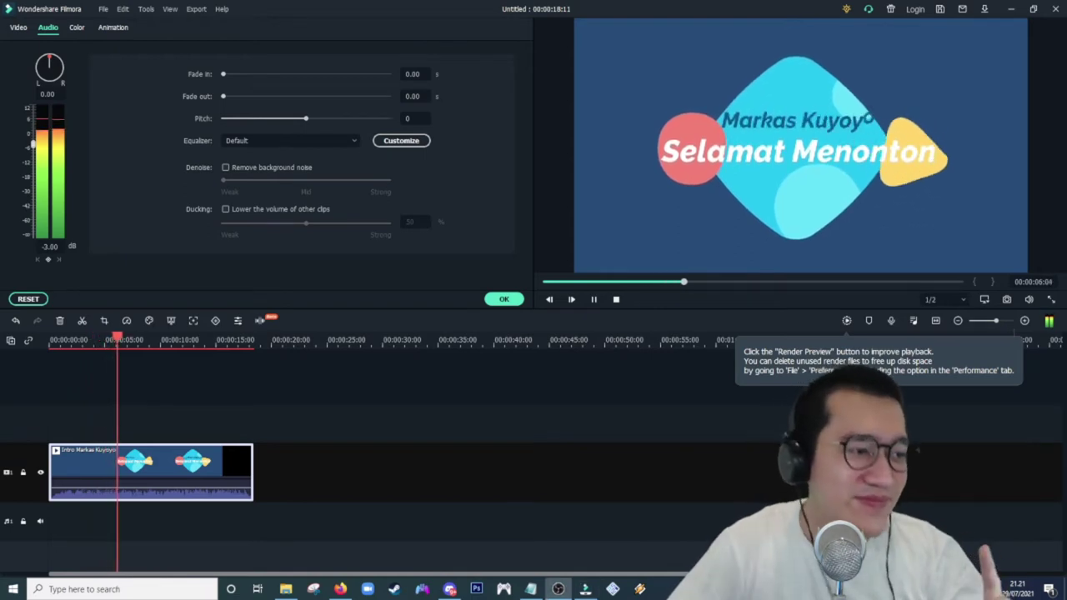
{"action": "left_click", "coordinate": [211, 405]}
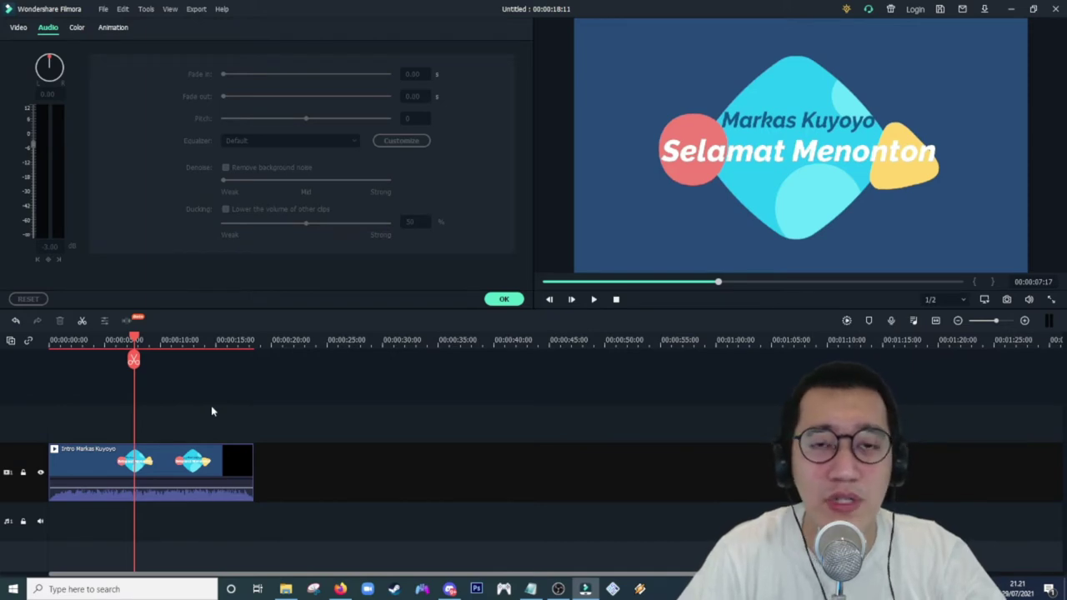
{"action": "left_click", "coordinate": [503, 298]}
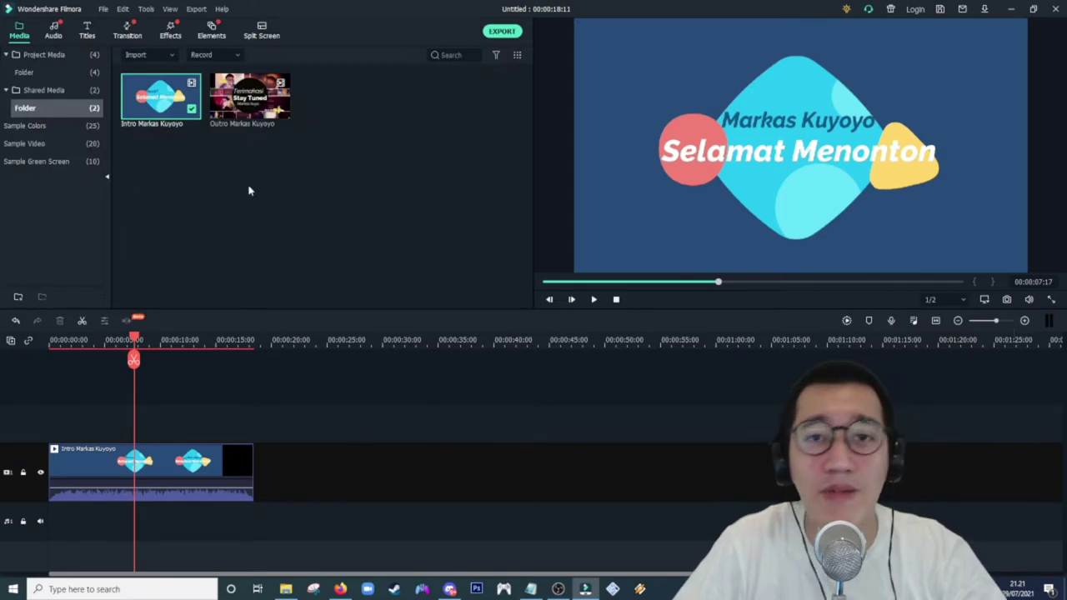
{"action": "left_click", "coordinate": [47, 54]}
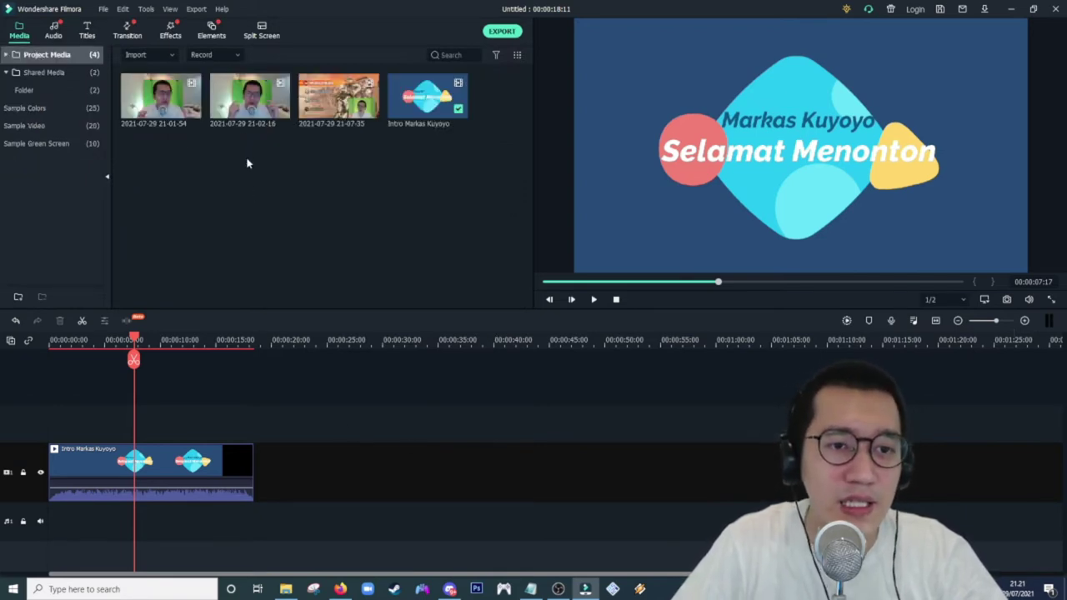
{"action": "left_click_drag", "start_coordinate": [192, 108], "coordinate": [263, 461]}
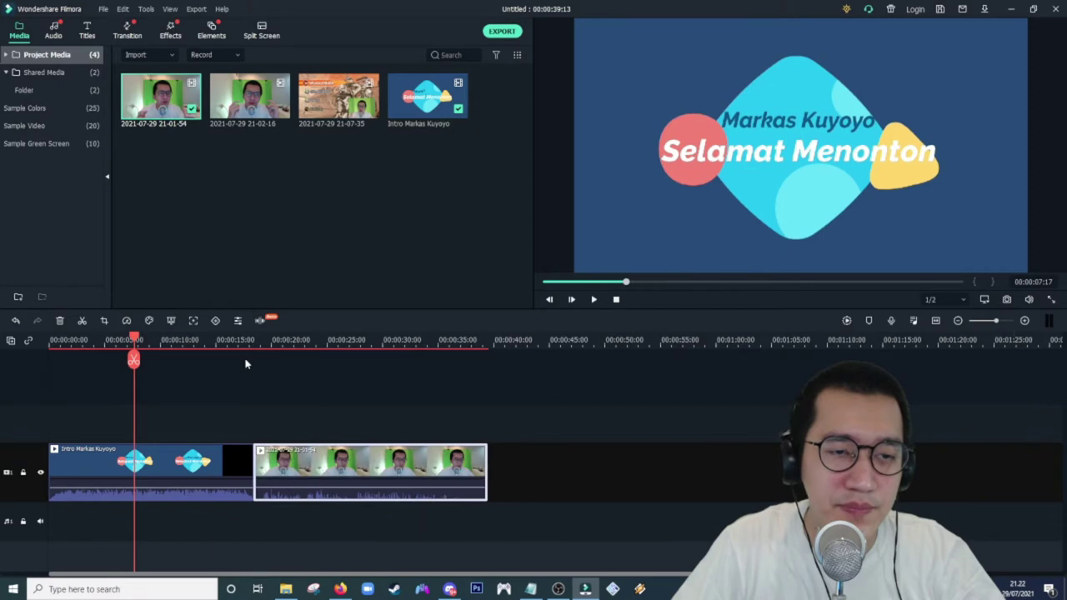
{"action": "left_click", "coordinate": [128, 31]}
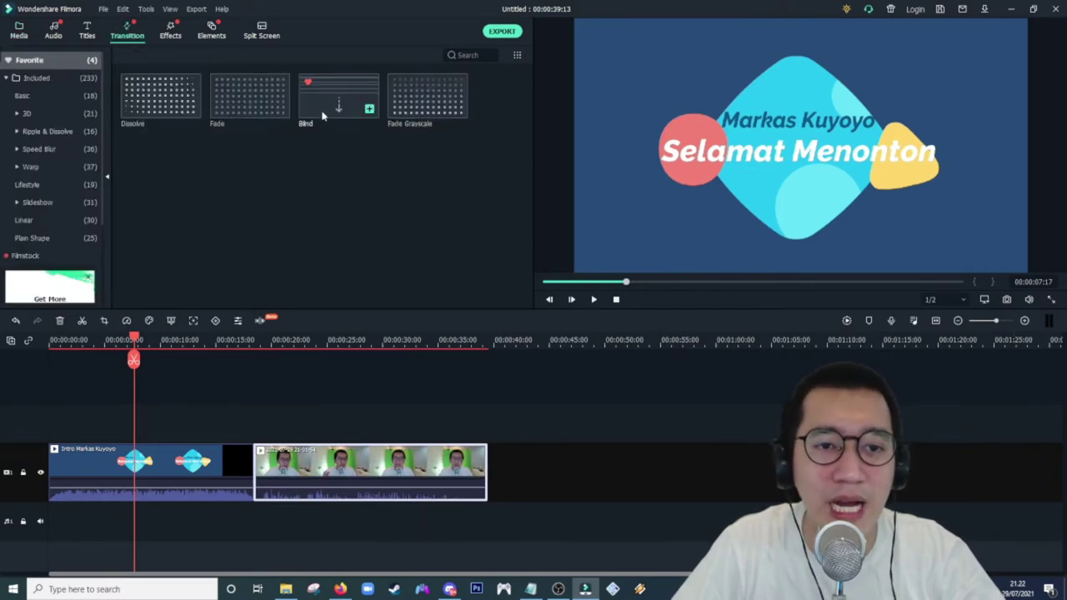
{"action": "left_click_drag", "start_coordinate": [312, 172], "coordinate": [272, 476]}
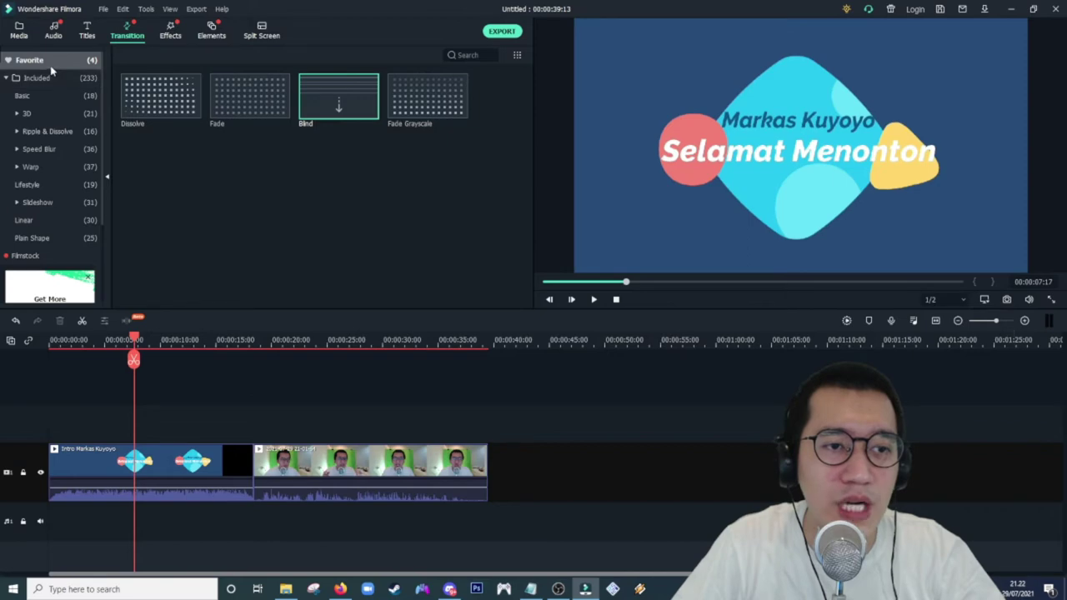
{"action": "left_click", "coordinate": [39, 77]}
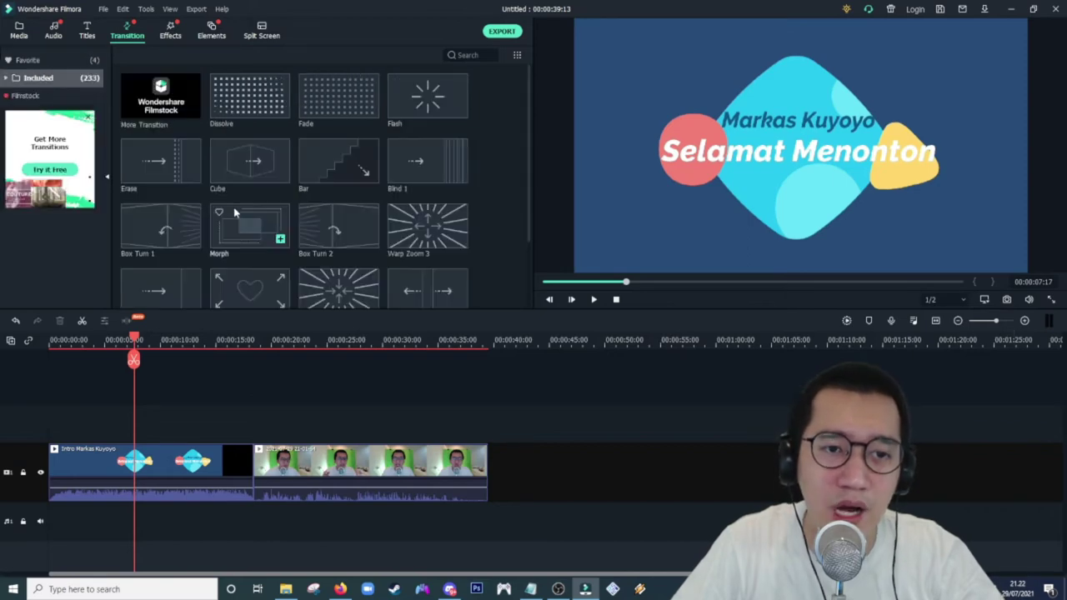
{"action": "scroll", "coordinate": [238, 205], "scroll_direction": "down", "scroll_amount": 15}
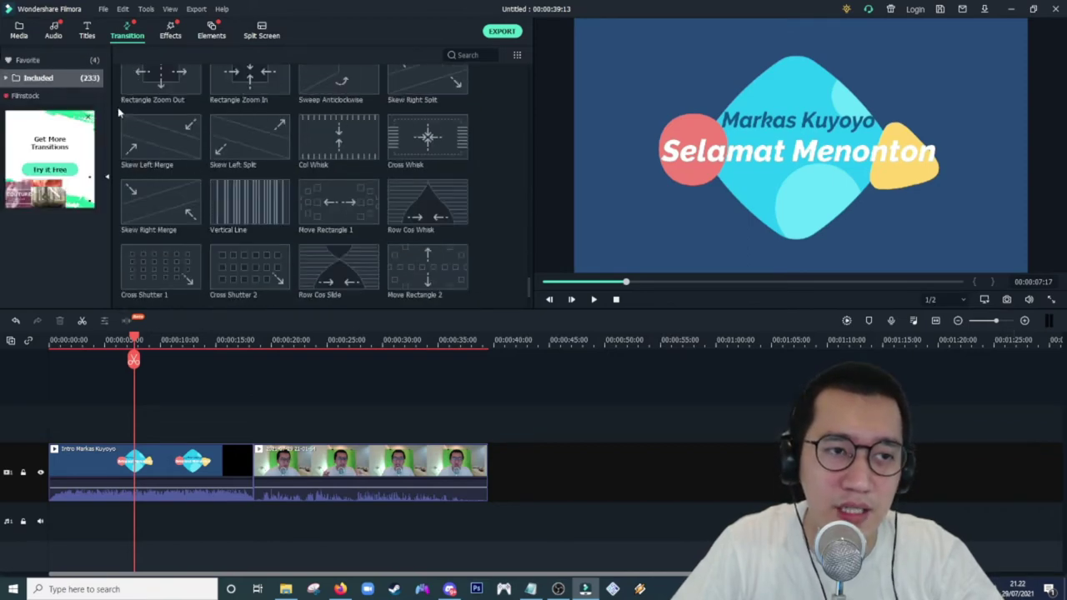
{"action": "left_click", "coordinate": [64, 64]}
{"action": "mouse_move", "coordinate": [158, 125]}
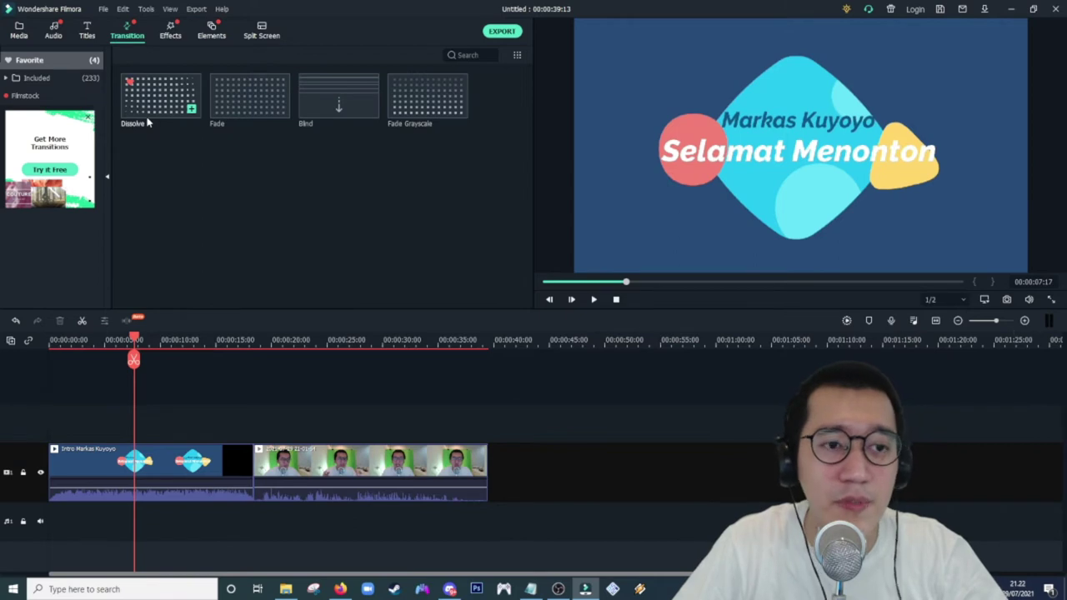
{"action": "mouse_move", "coordinate": [389, 130]}
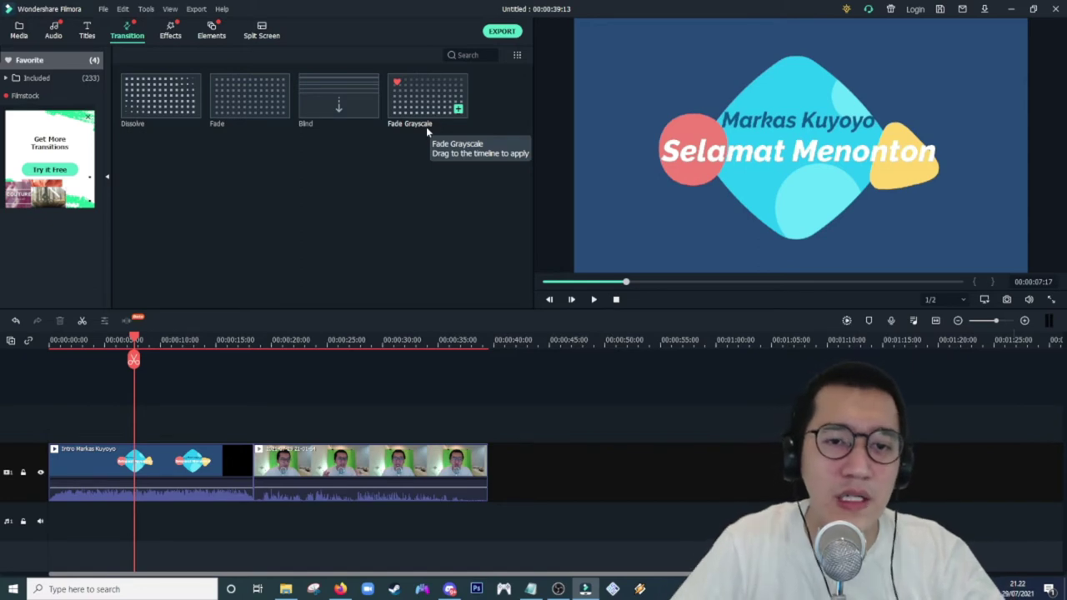
{"action": "mouse_move", "coordinate": [321, 117]}
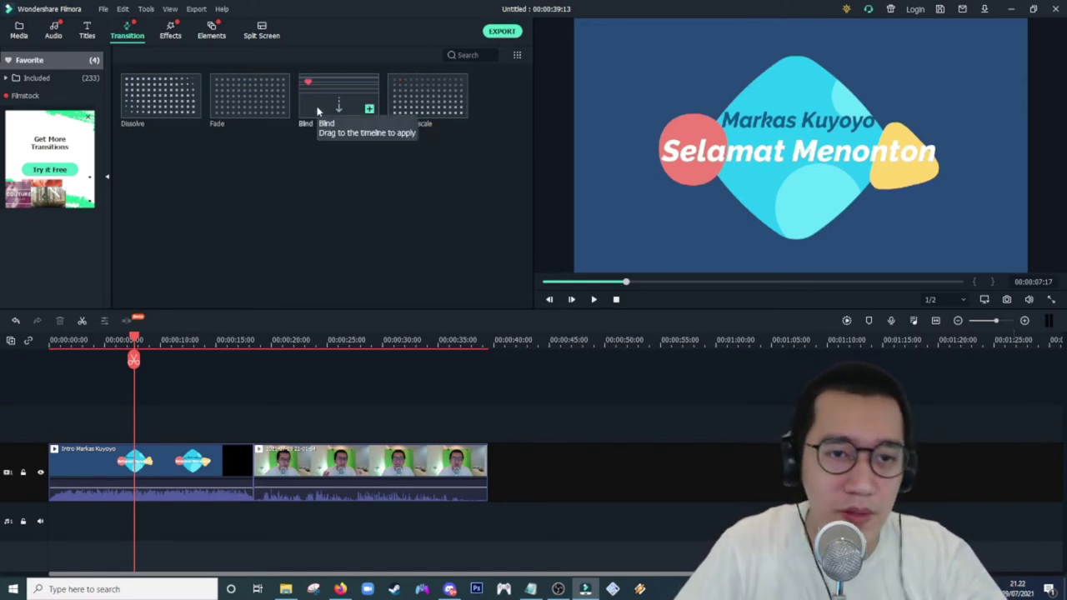
{"action": "left_click_drag", "start_coordinate": [316, 111], "coordinate": [253, 475]}
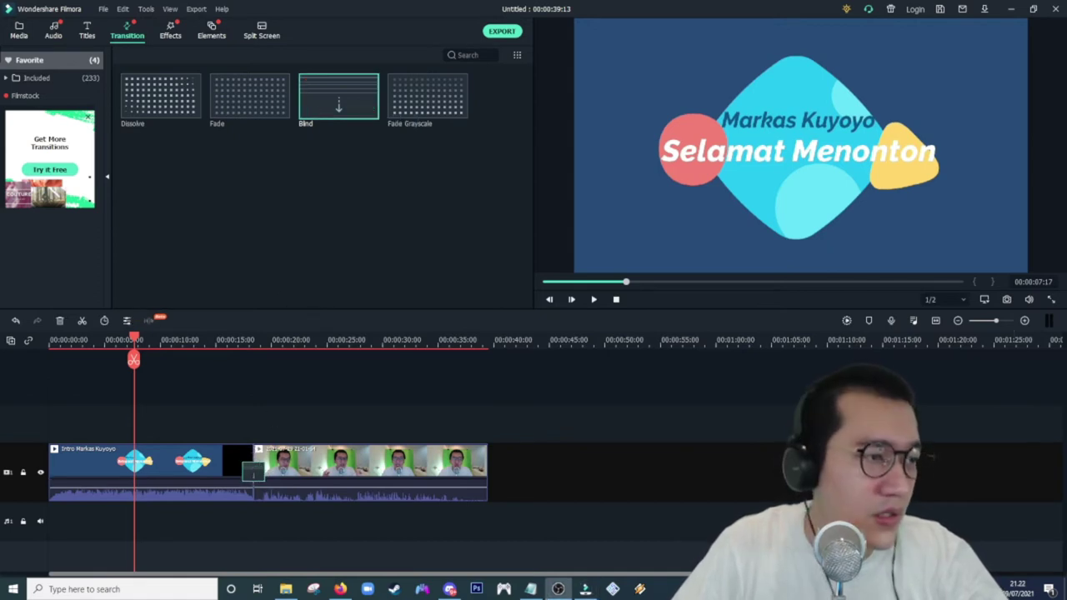
Play across the join between the two clips to compare it with the Blind transition and with the transition removed.
{"action": "left_click", "coordinate": [234, 340]}
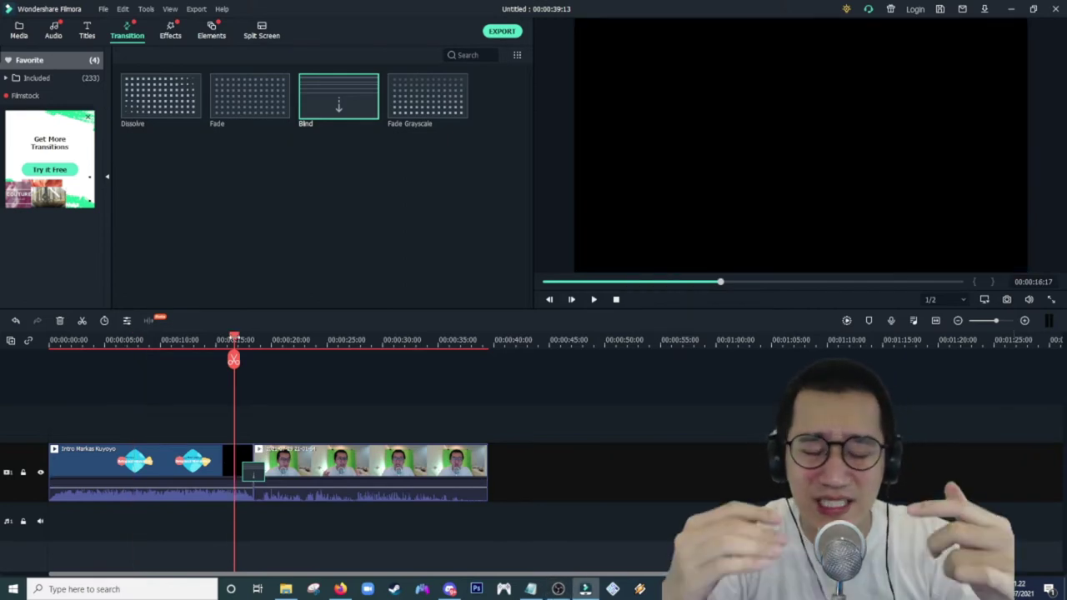
{"action": "key", "text": "space"}
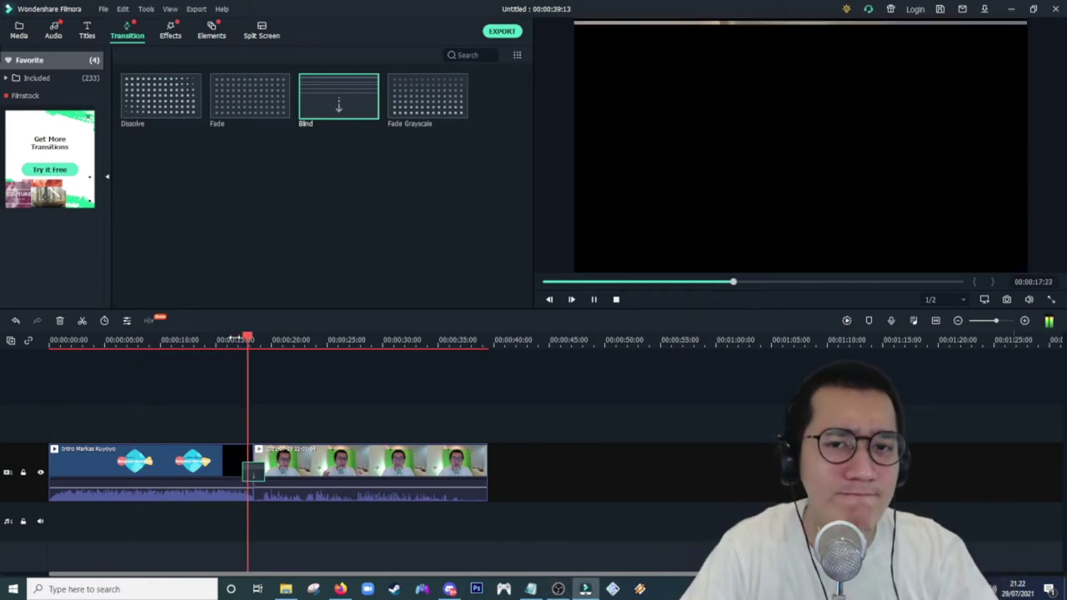
{"action": "key", "text": "space"}
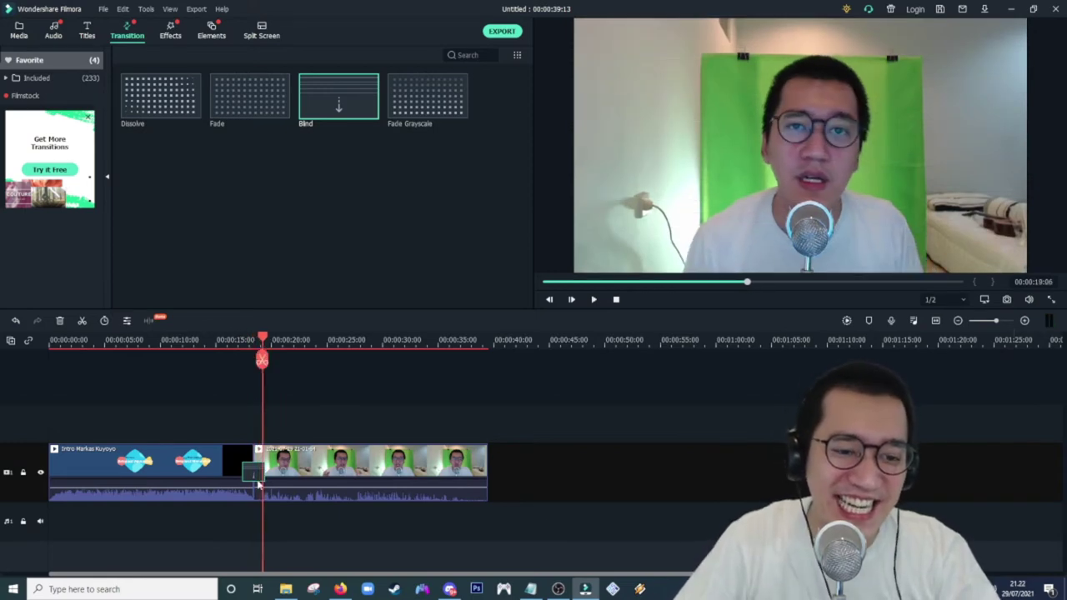
{"action": "left_click", "coordinate": [239, 341]}
{"action": "key", "text": "space"}
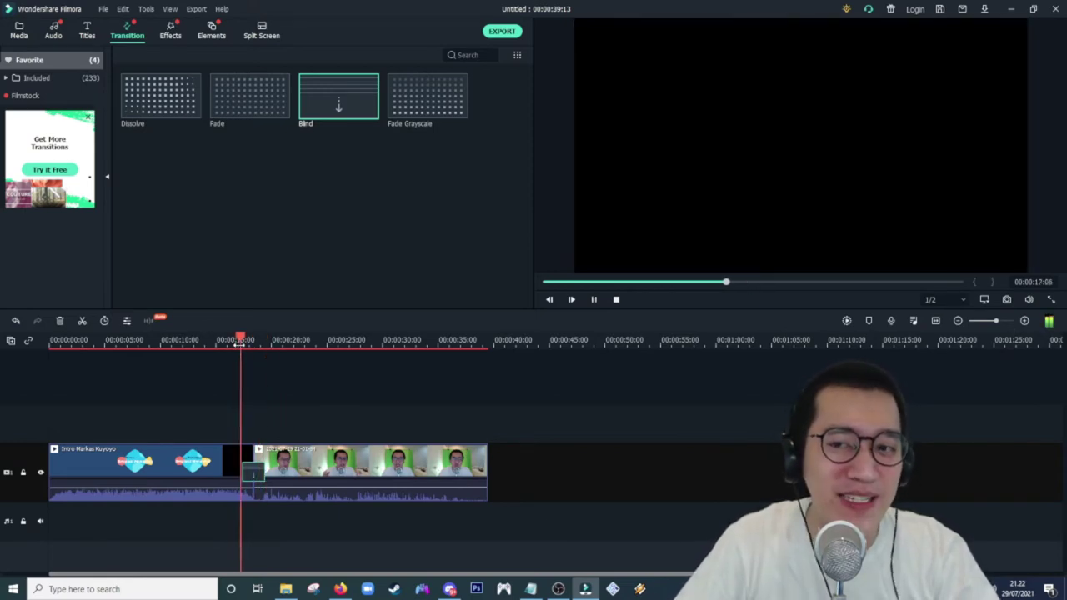
{"action": "key", "text": "space"}
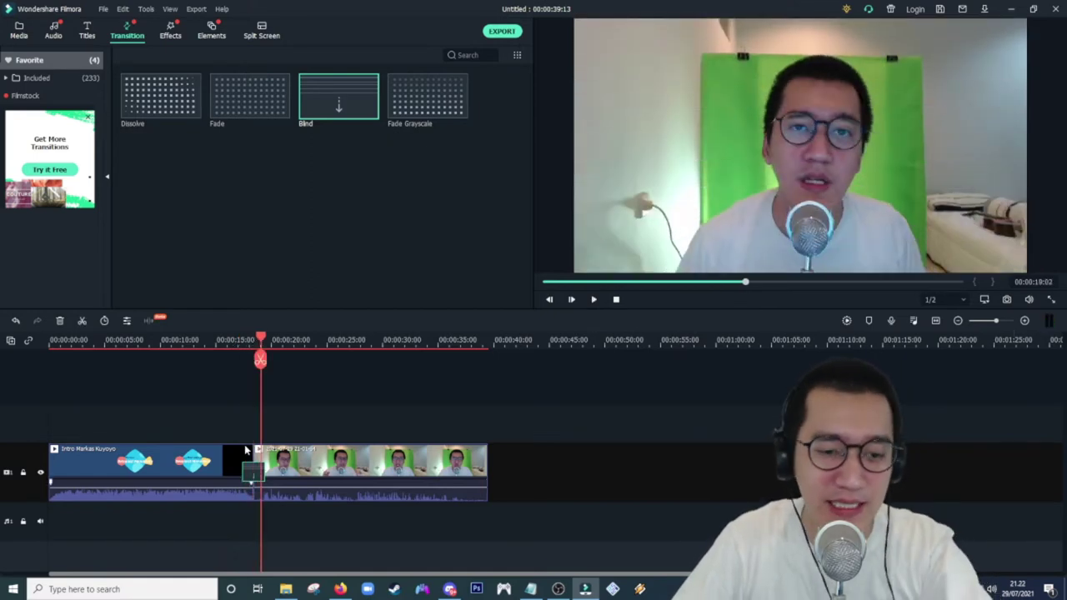
{"action": "left_click", "coordinate": [239, 350]}
{"action": "key", "text": "space"}
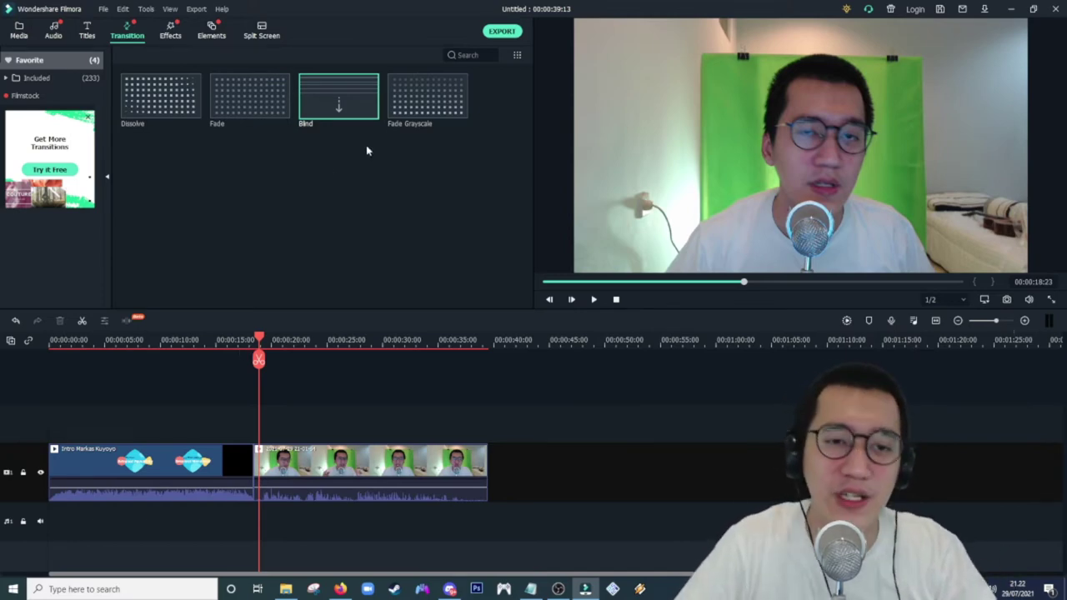
{"action": "left_click_drag", "start_coordinate": [338, 107], "coordinate": [252, 472]}
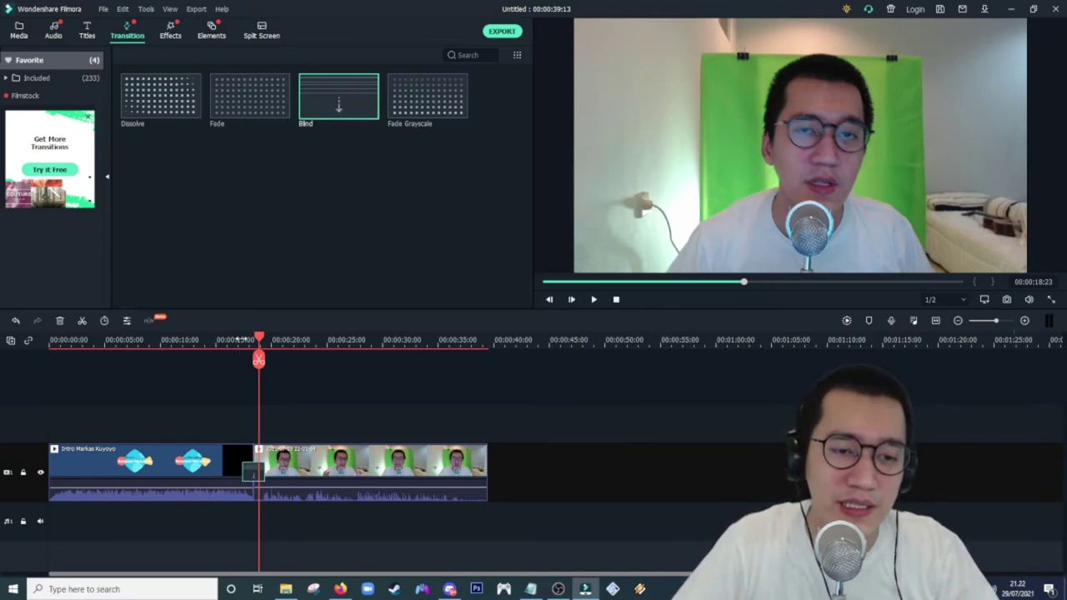
{"action": "left_click", "coordinate": [240, 339]}
{"action": "double_click", "coordinate": [308, 480]}
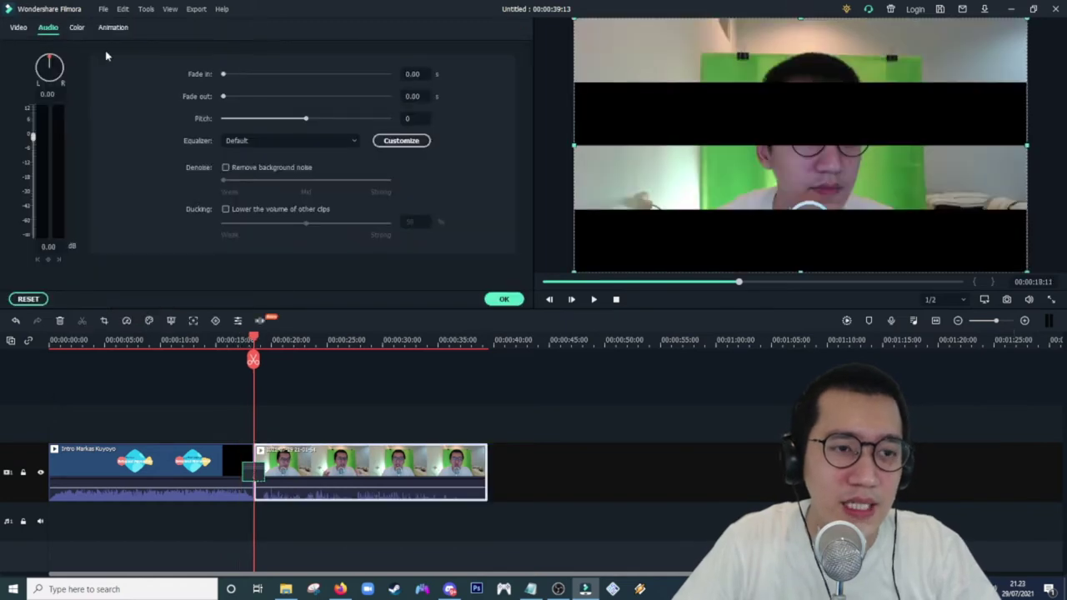
{"action": "left_click", "coordinate": [504, 301]}
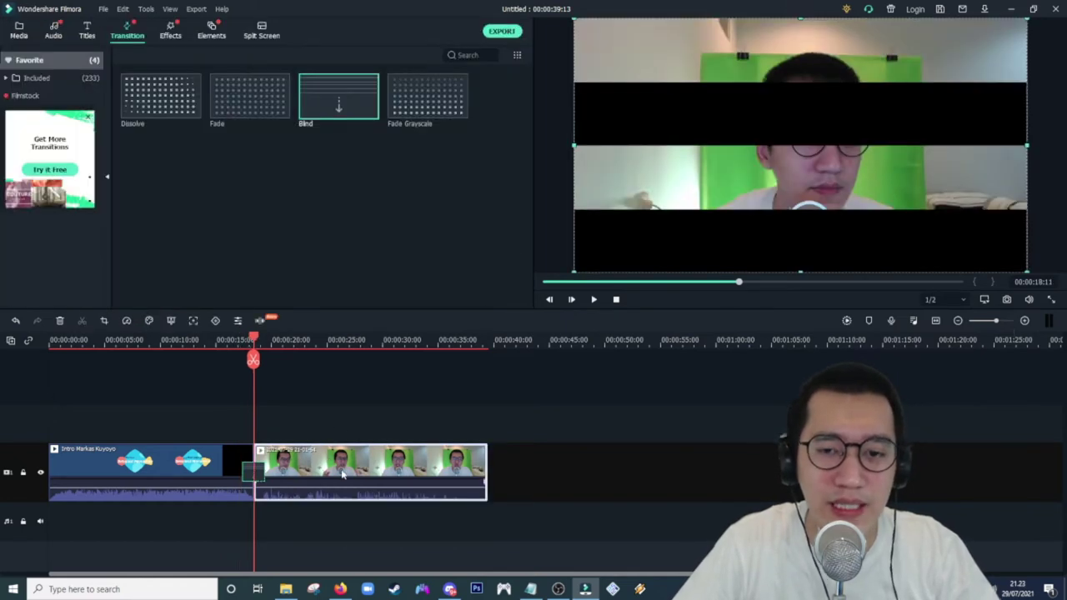
{"action": "double_click", "coordinate": [342, 473]}
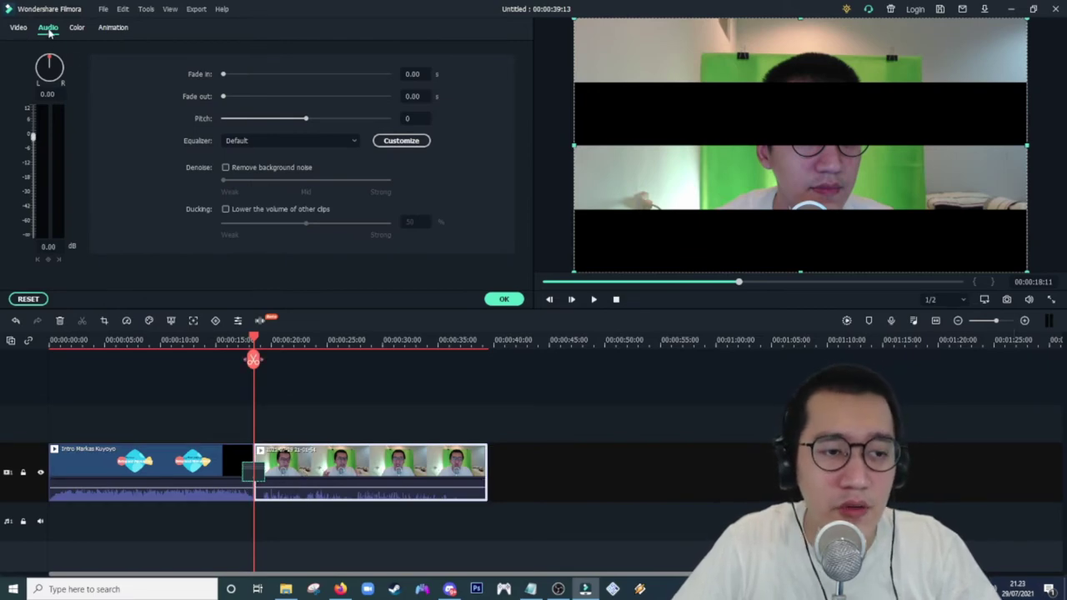
{"action": "left_click", "coordinate": [49, 247]}
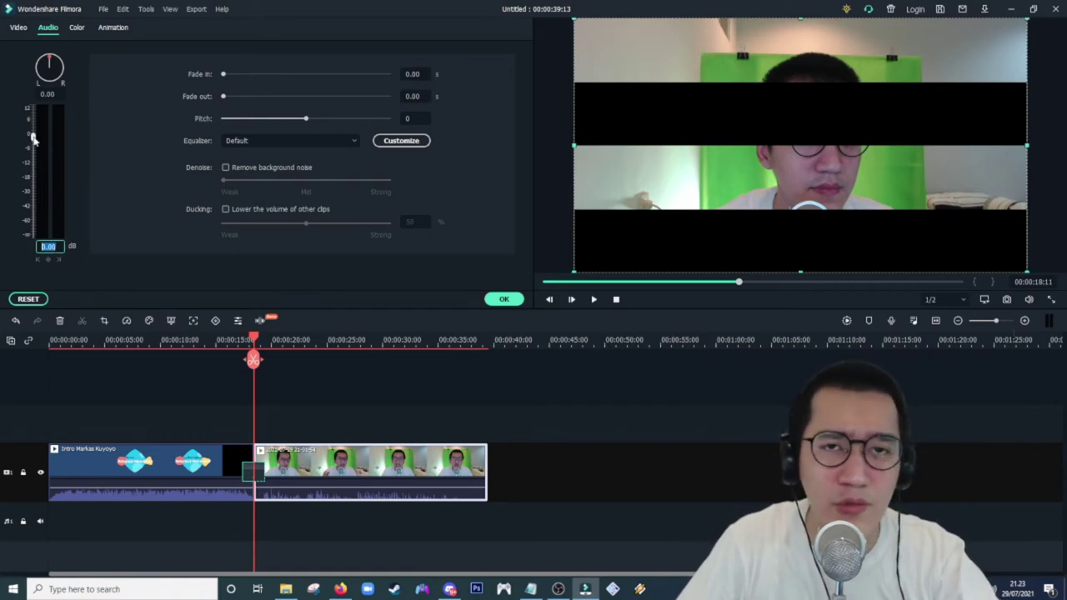
{"action": "key", "text": "Return"}
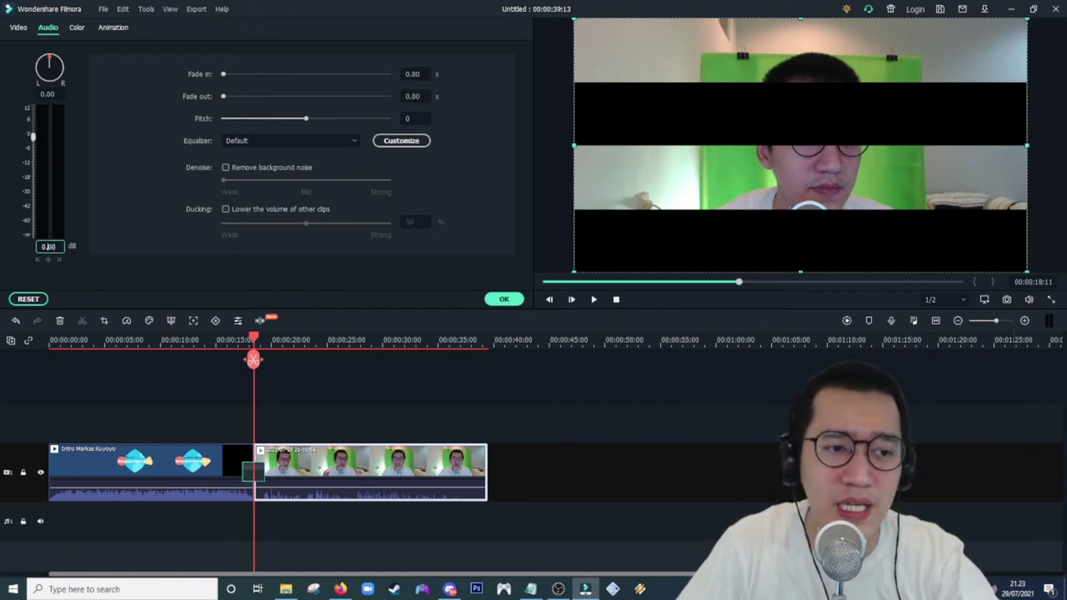
{"action": "left_click", "coordinate": [105, 345]}
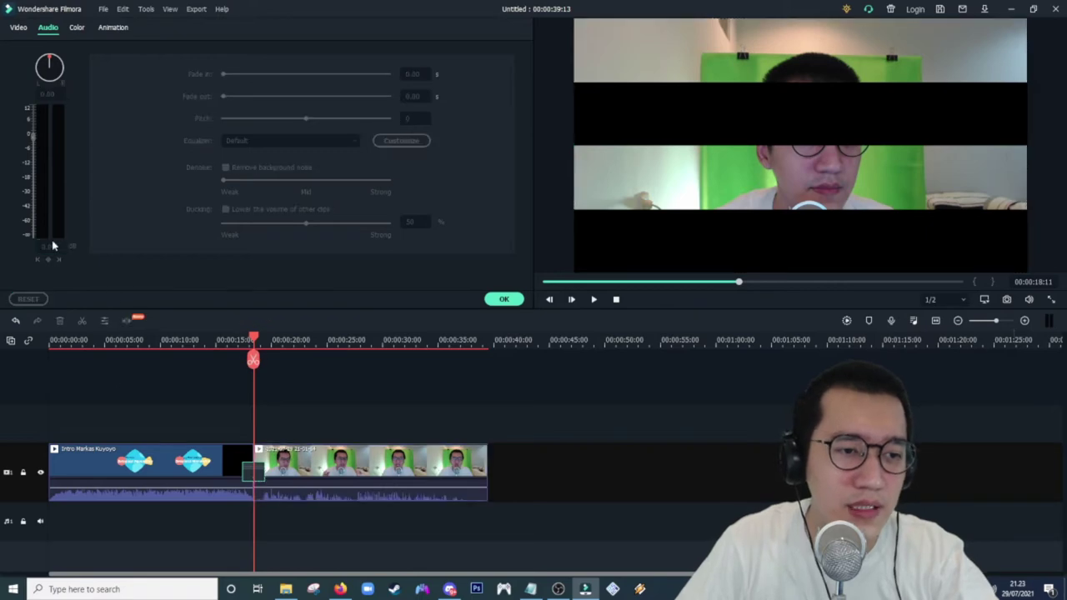
{"action": "left_click", "coordinate": [312, 475]}
{"action": "left_click", "coordinate": [47, 247]}
{"action": "type", "text": "9"}
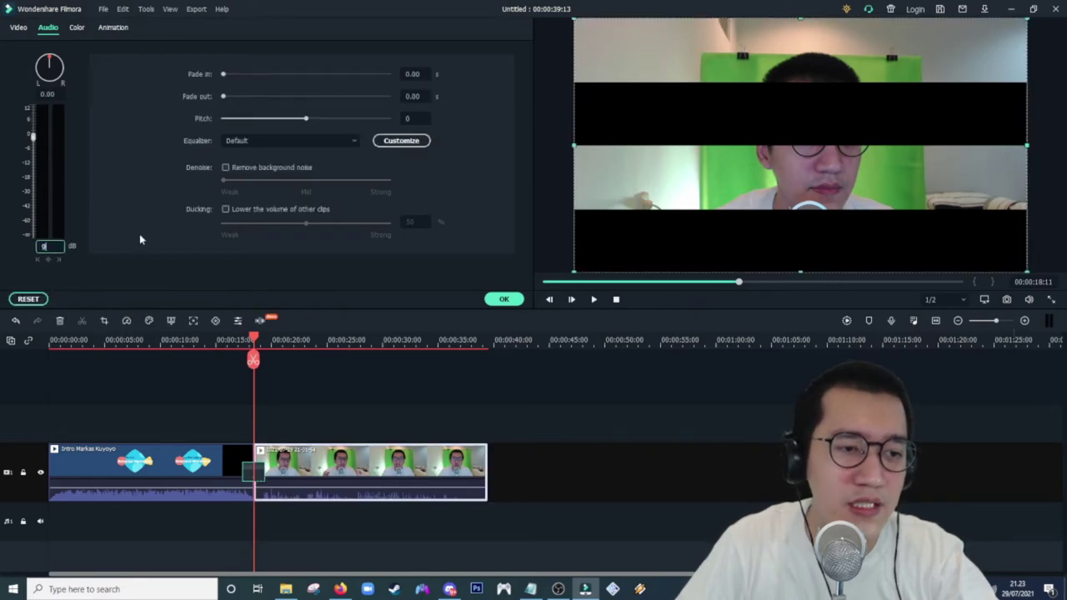
{"action": "left_click", "coordinate": [313, 141]}
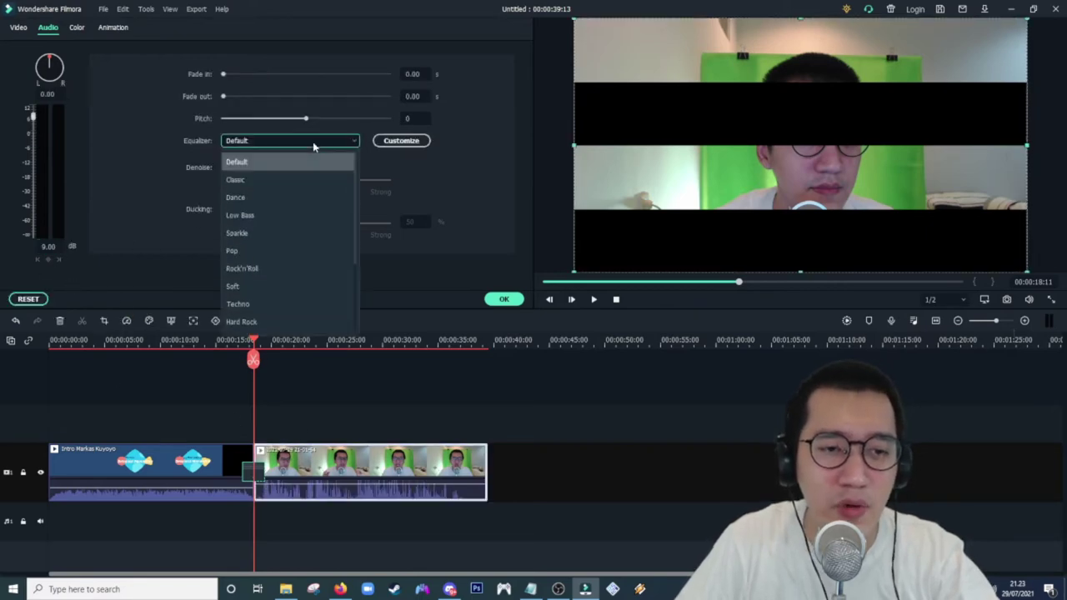
{"action": "left_click", "coordinate": [292, 292]}
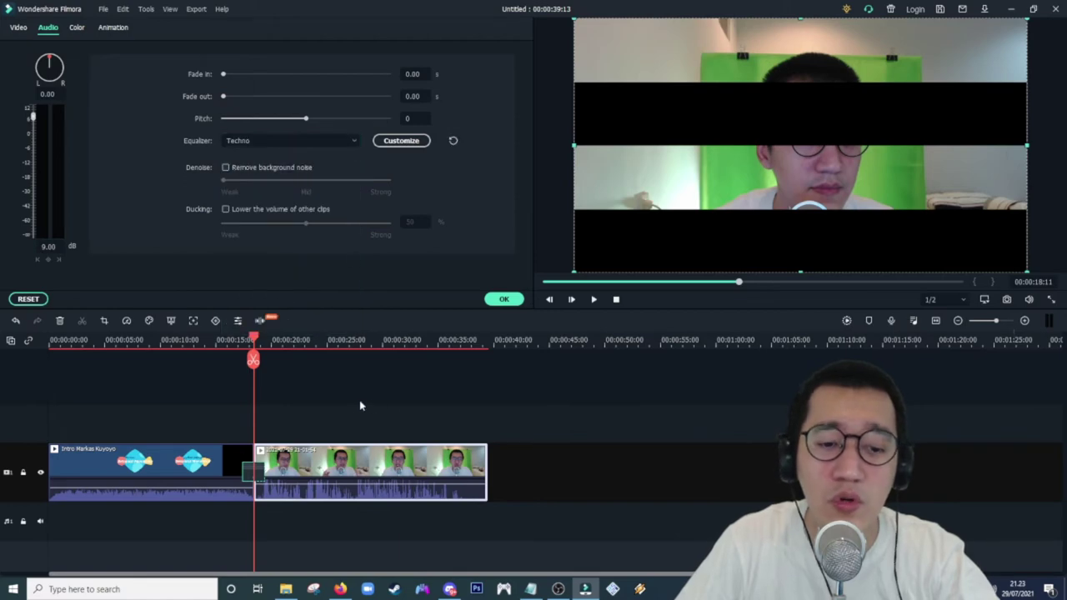
{"action": "left_click", "coordinate": [541, 452]}
{"action": "key", "text": "space"}
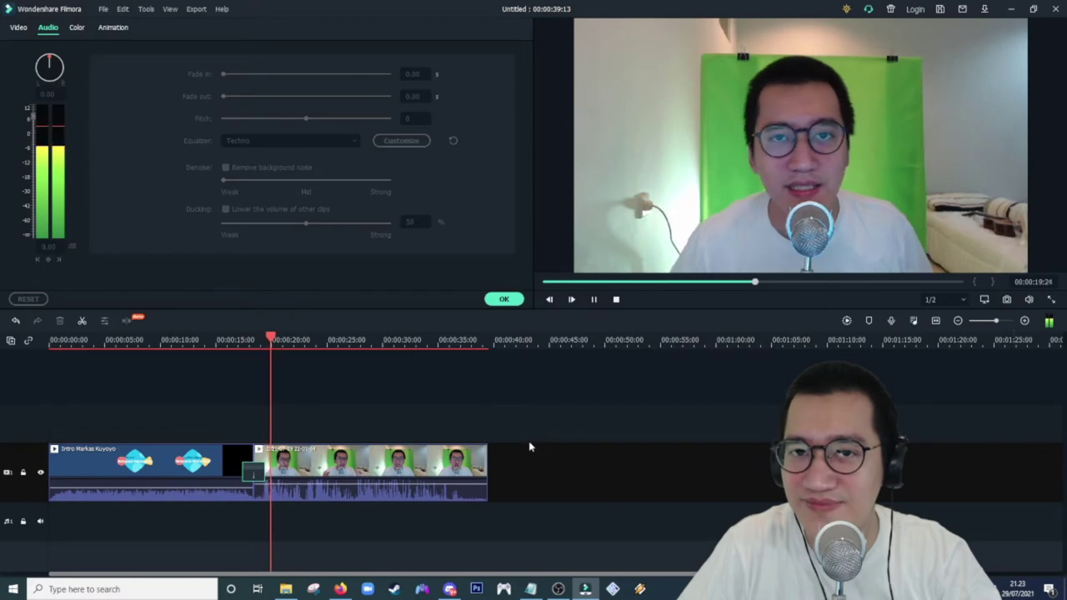
{"action": "key", "text": "space"}
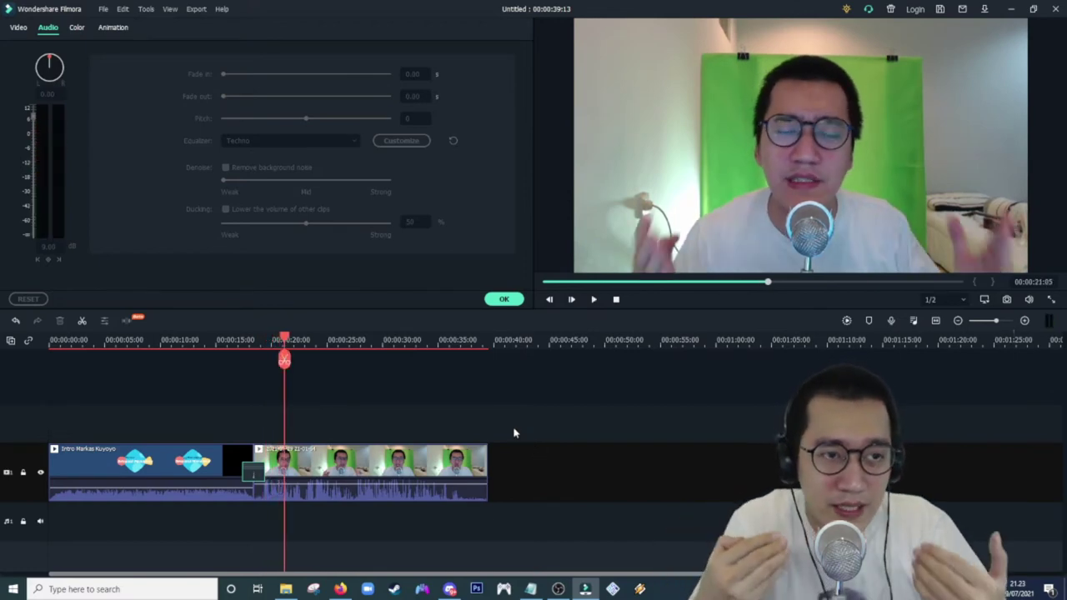
{"action": "left_click", "coordinate": [360, 468]}
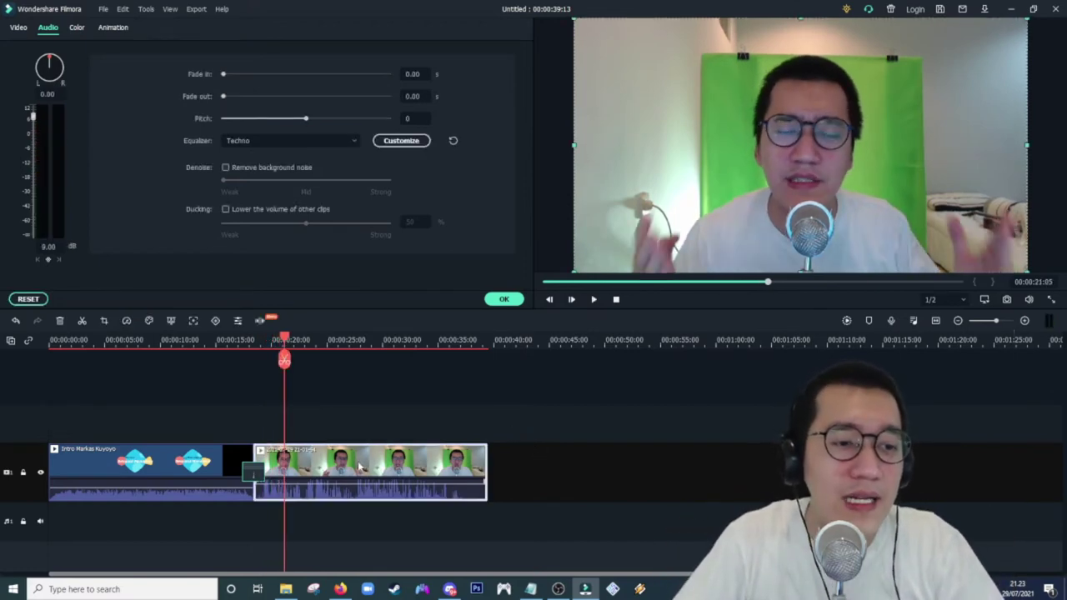
{"action": "left_click", "coordinate": [361, 406]}
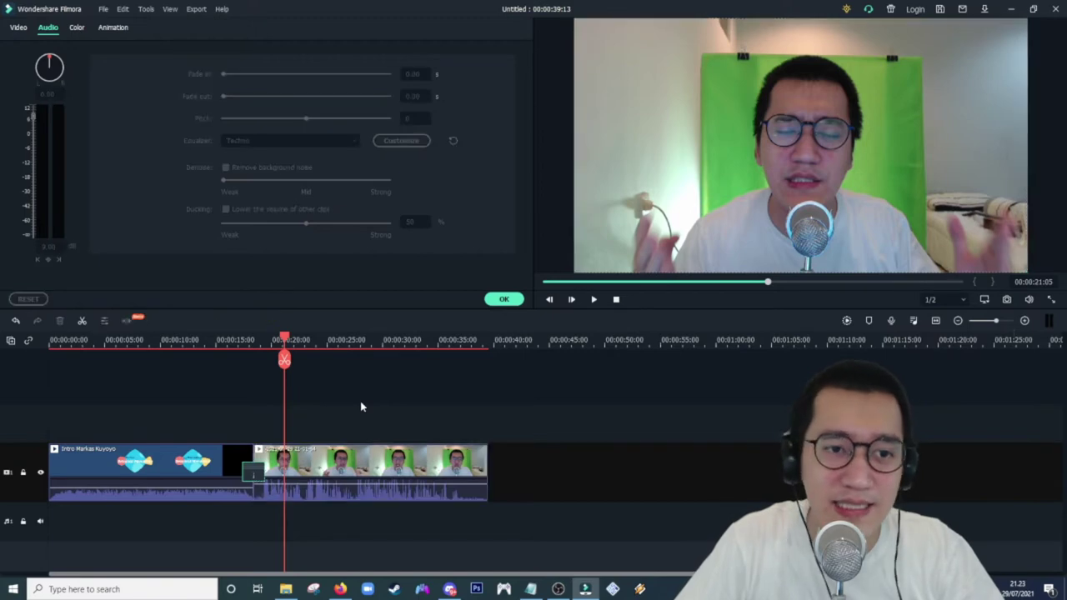
{"action": "left_click", "coordinate": [265, 362]}
{"action": "key", "text": "space"}
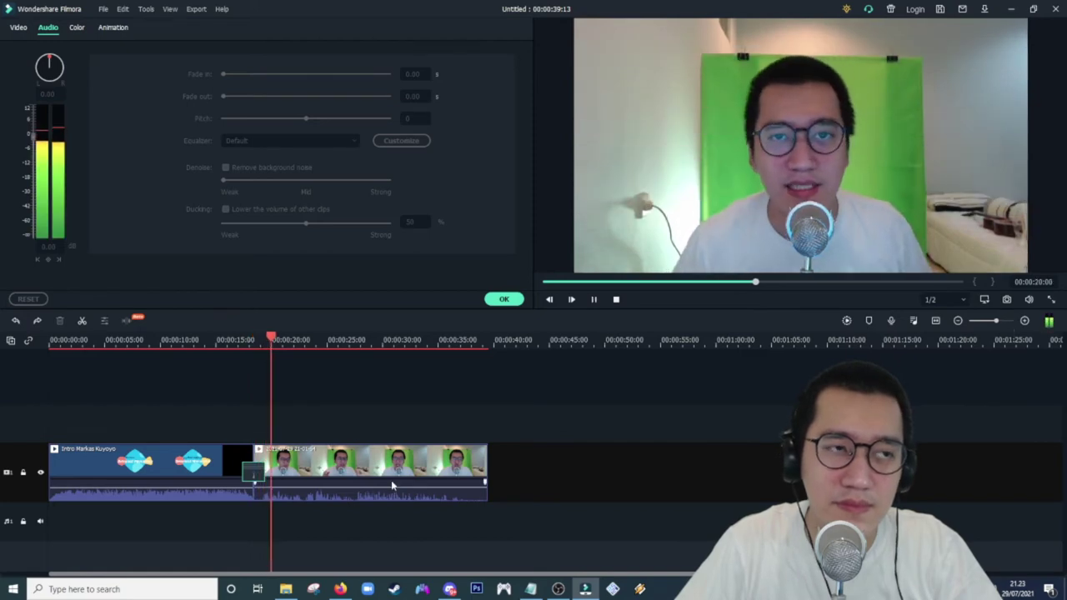
{"action": "key", "text": "space"}
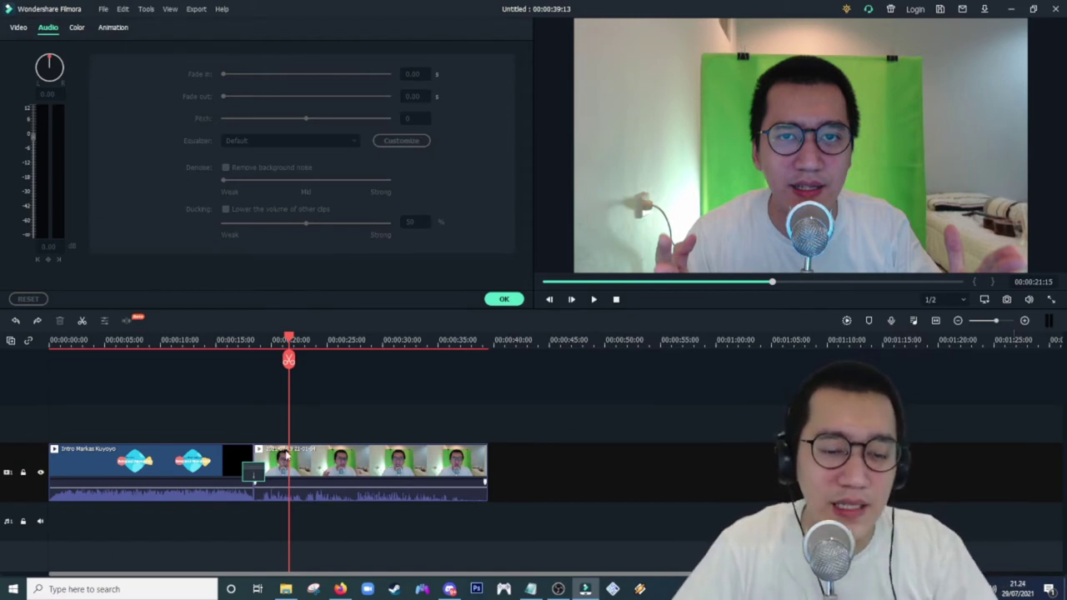
{"action": "left_click", "coordinate": [291, 476]}
{"action": "left_click", "coordinate": [55, 246]}
{"action": "type", "text": "6"}
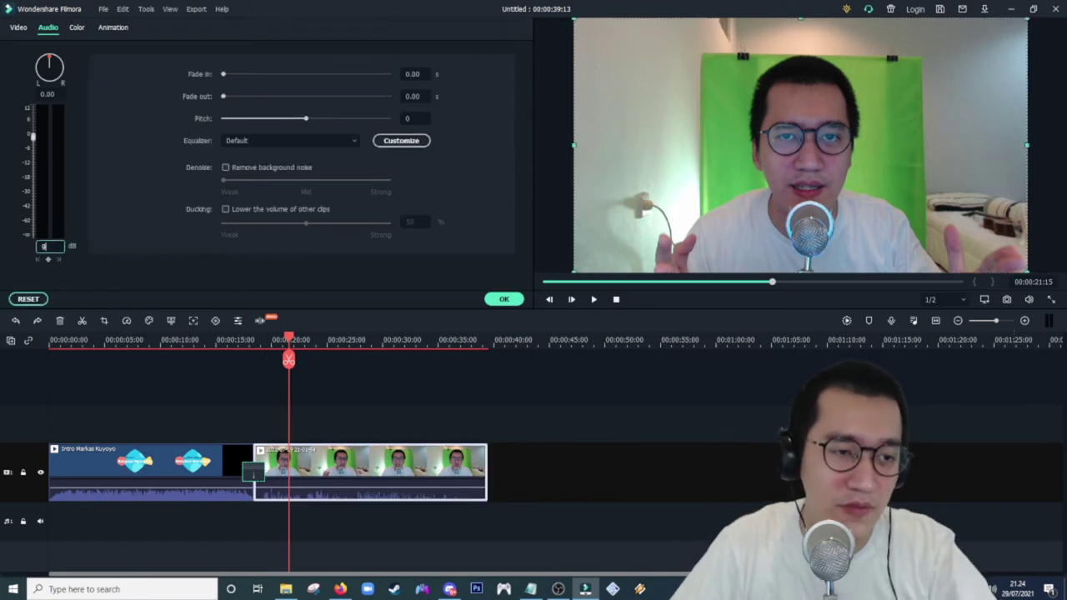
{"action": "left_click", "coordinate": [275, 141]}
{"action": "left_click", "coordinate": [298, 303]}
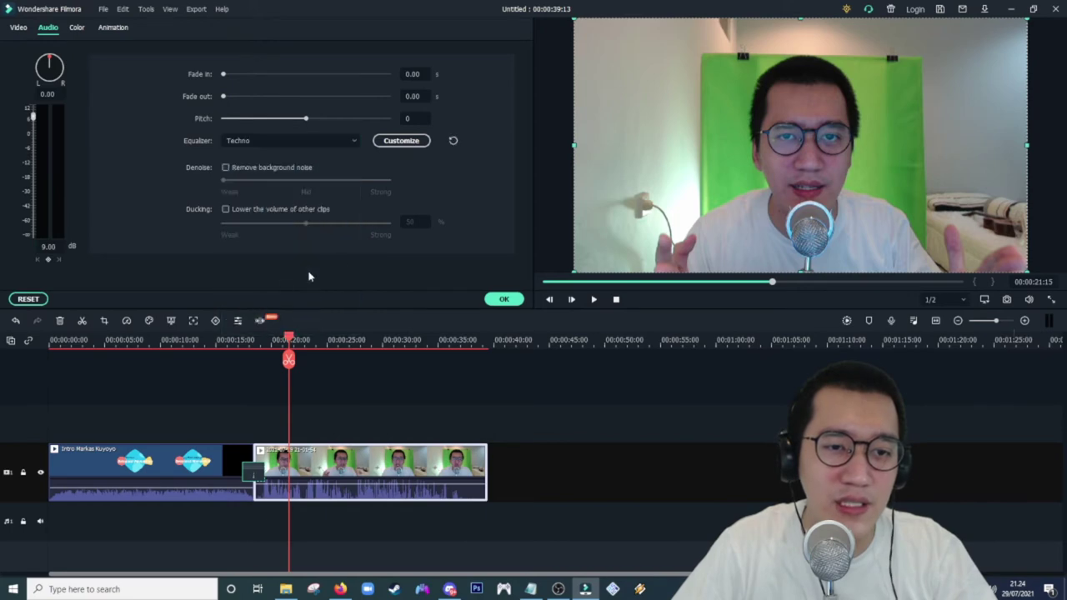
Play from just before the join to listen to the adjusted clip, and accept its audio settings.
{"action": "left_click_drag", "start_coordinate": [260, 337], "coordinate": [239, 336]}
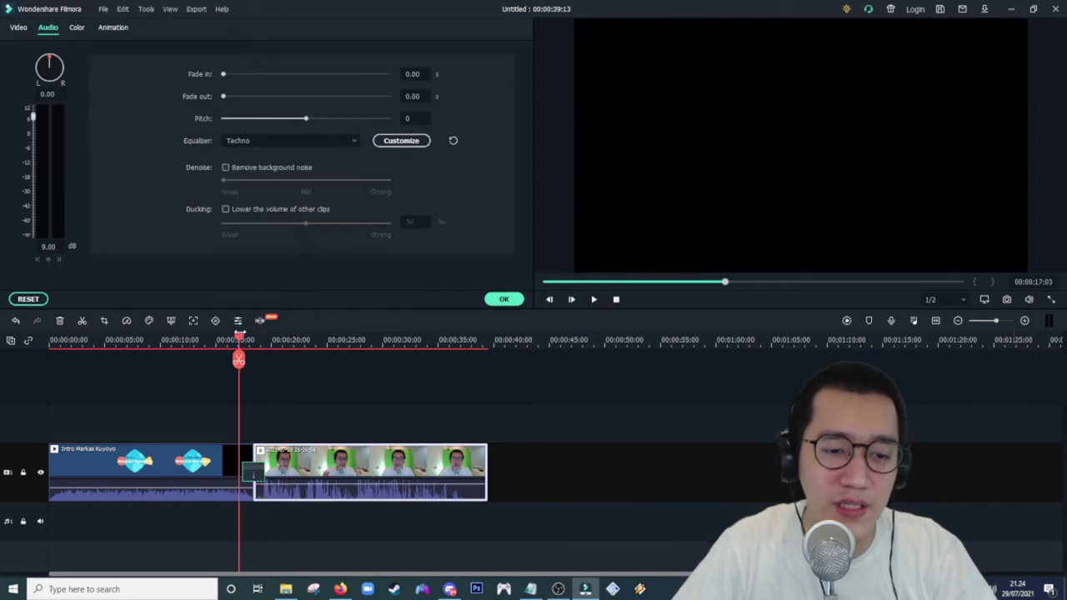
{"action": "key", "text": "space"}
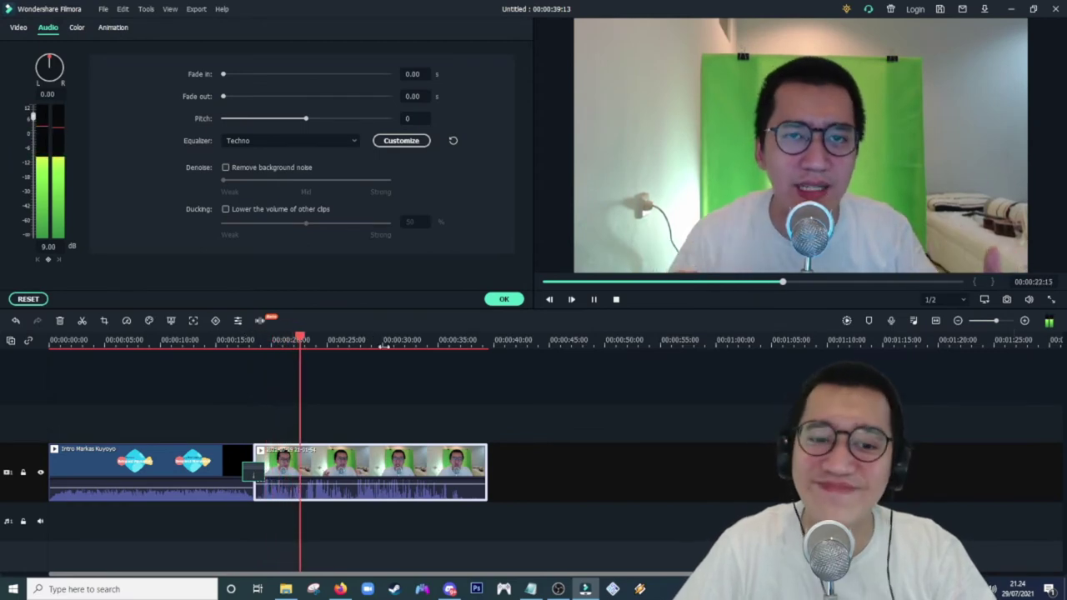
{"action": "left_click", "coordinate": [501, 302]}
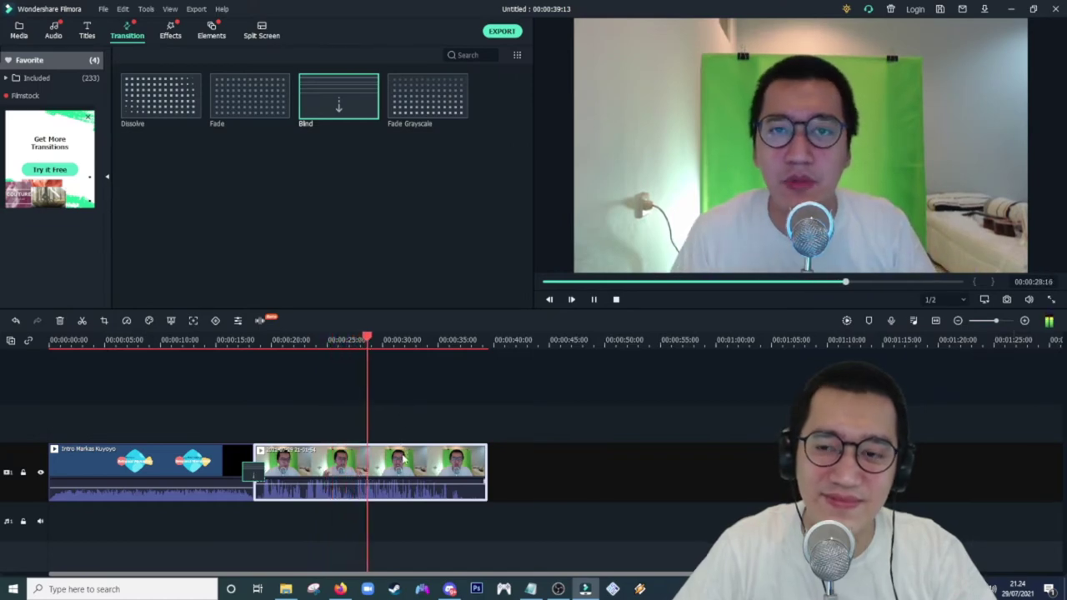
{"action": "left_click", "coordinate": [407, 426]}
{"action": "scroll", "coordinate": [434, 336], "scroll_direction": "down", "scroll_amount": 2}
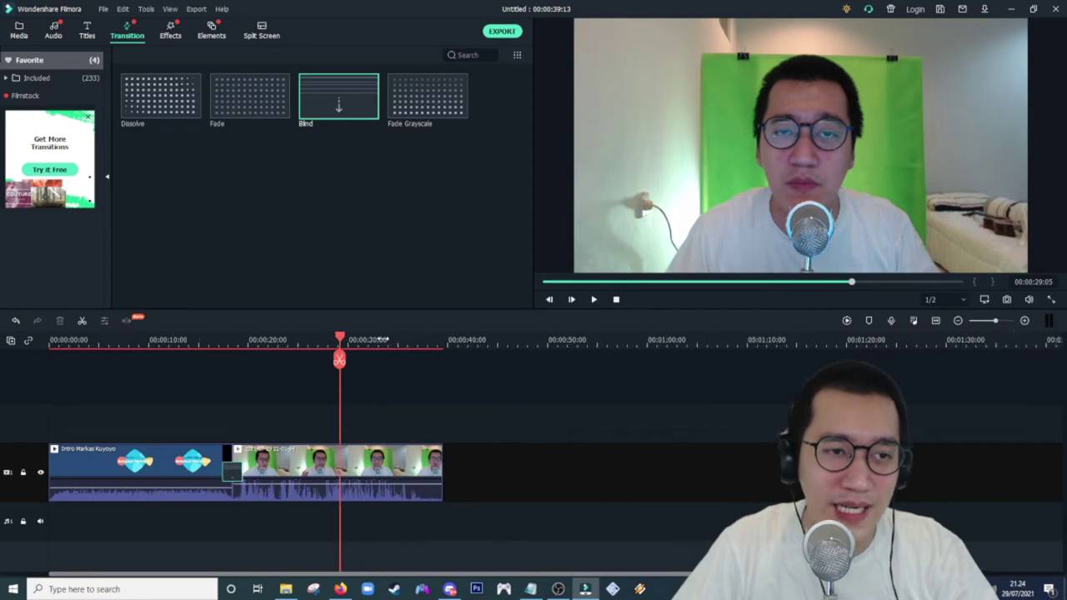
{"action": "left_click", "coordinate": [19, 31]}
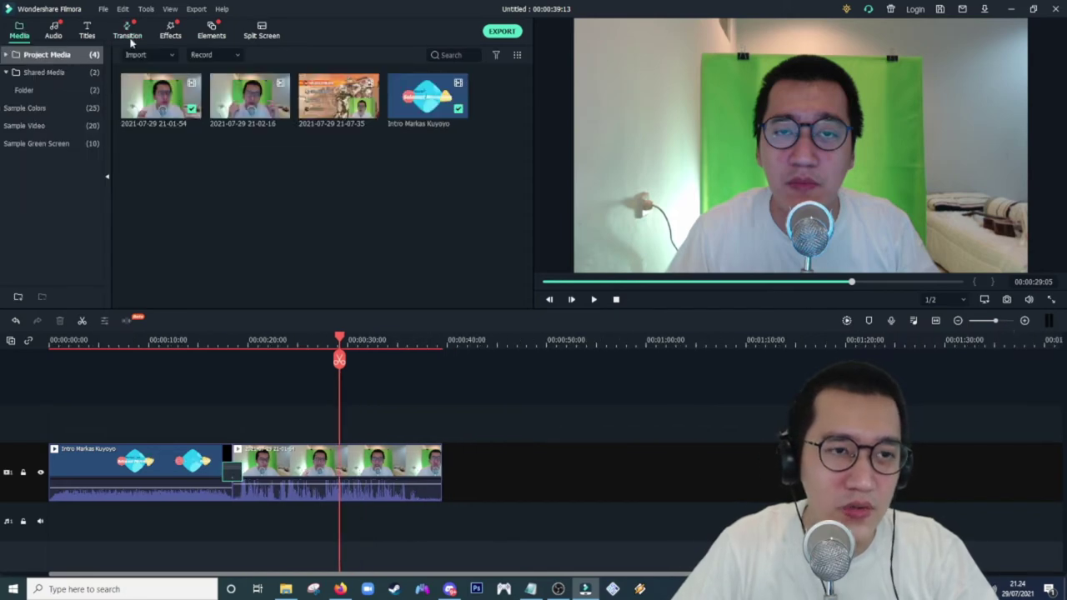
{"action": "left_click", "coordinate": [86, 31]}
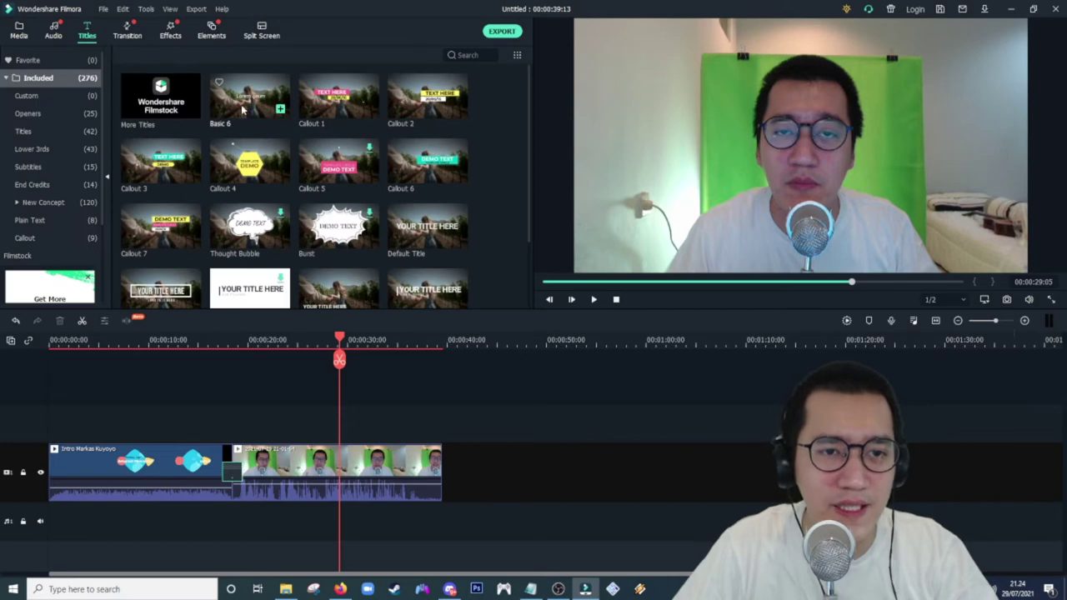
{"action": "left_click_drag", "start_coordinate": [250, 162], "coordinate": [324, 426]}
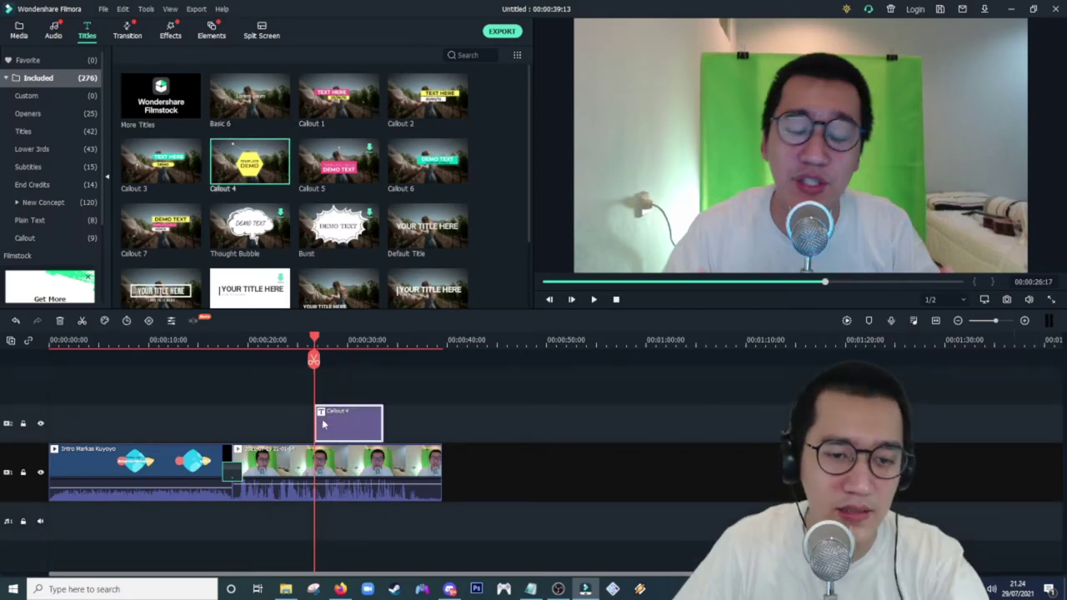
Change the Callout 4 text to "Tutorial Membuat" above "Video Gaming" and move the first line slightly down toward the second.
{"action": "double_click", "coordinate": [324, 426]}
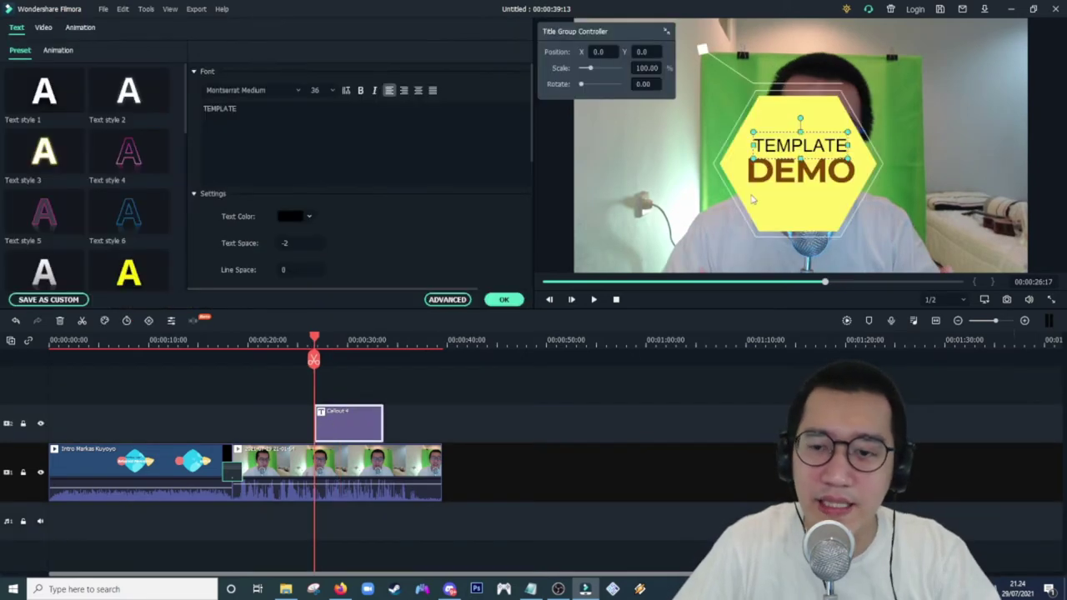
{"action": "double_click", "coordinate": [782, 147]}
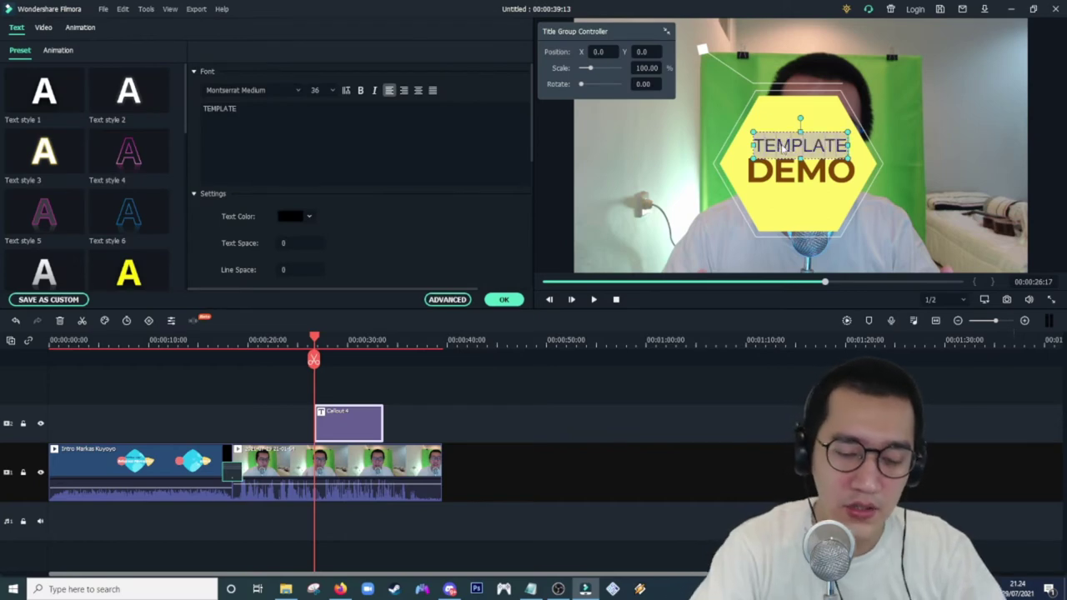
{"action": "type", "text": "Tutoria"}
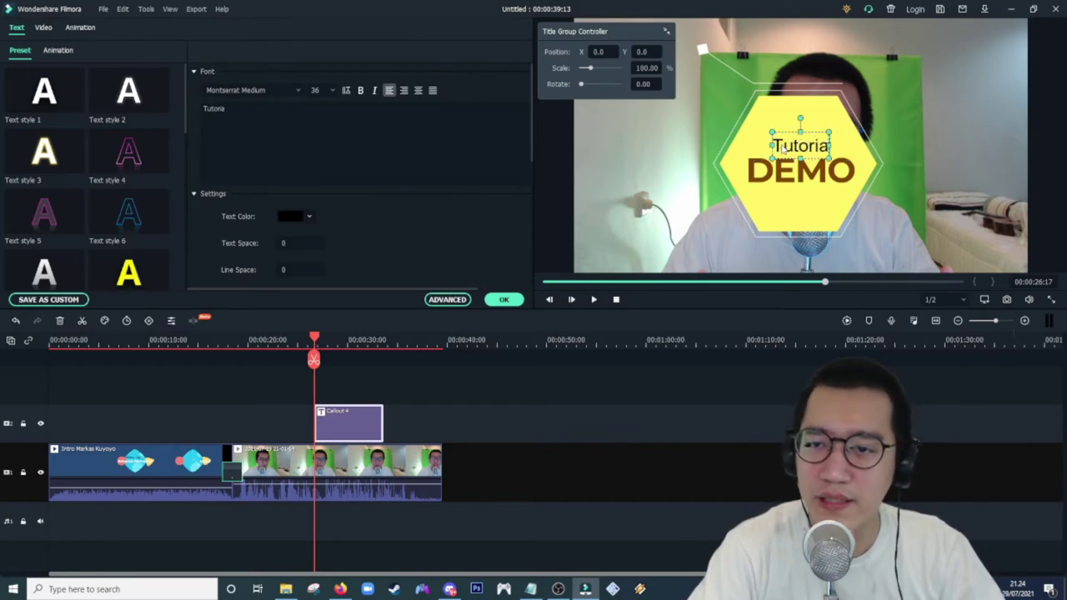
{"action": "type", "text": "l Membuat"}
{"action": "double_click", "coordinate": [833, 171]}
{"action": "type", "text": "Video Gaming"}
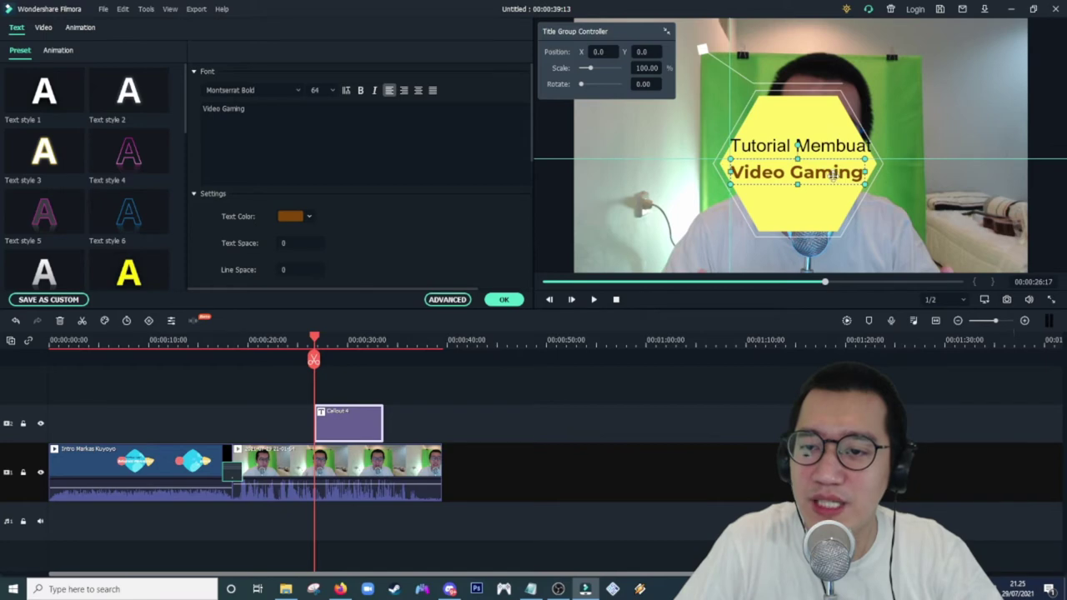
{"action": "left_click", "coordinate": [831, 146]}
{"action": "left_click_drag", "start_coordinate": [832, 144], "coordinate": [831, 152]}
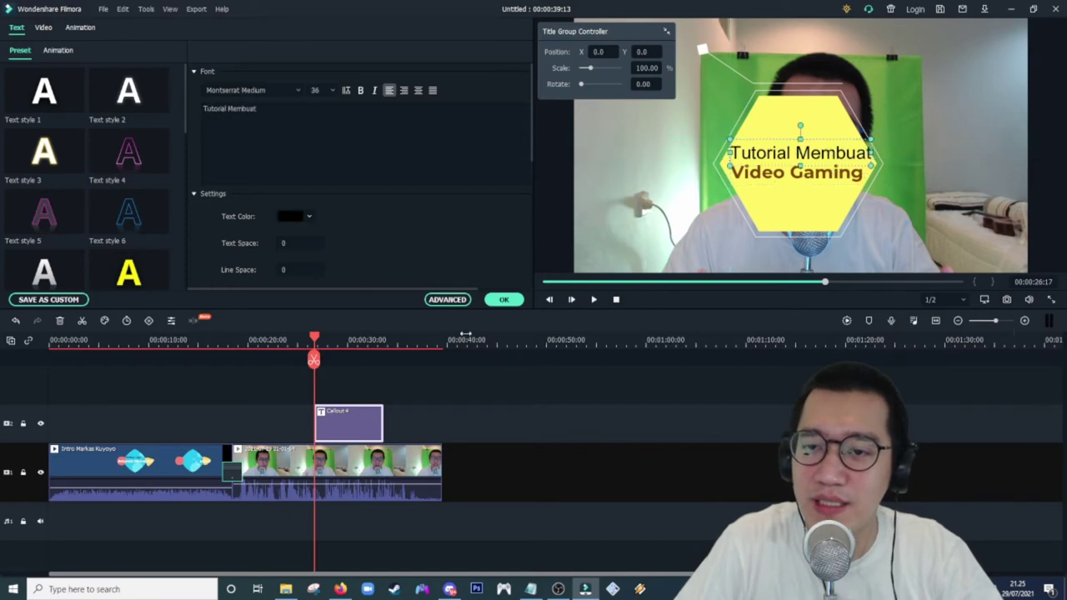
{"action": "left_click", "coordinate": [255, 340]}
{"action": "key", "text": "space"}
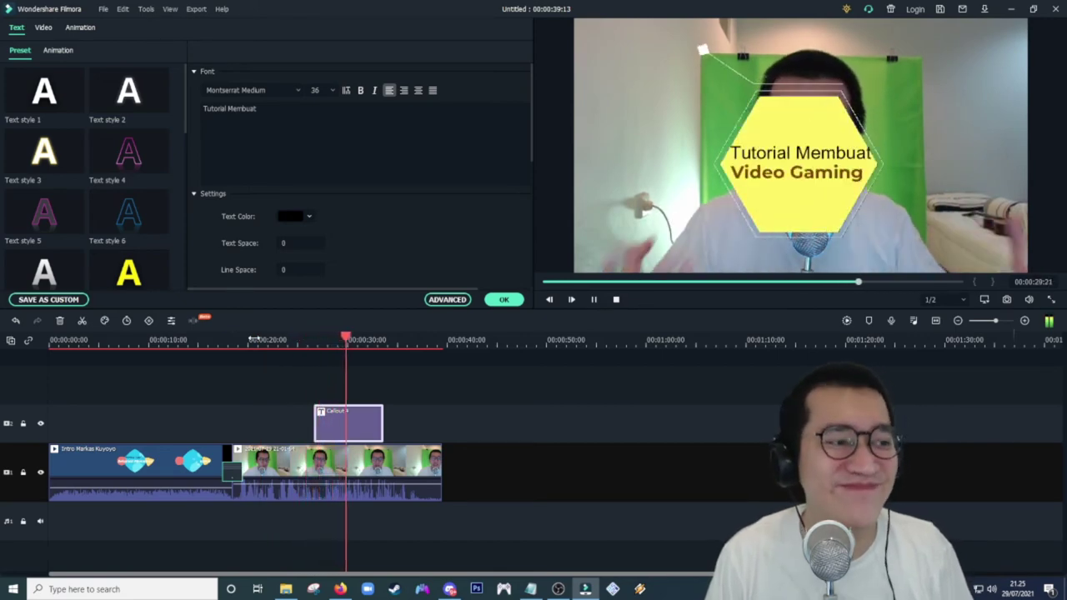
{"action": "key", "text": "space"}
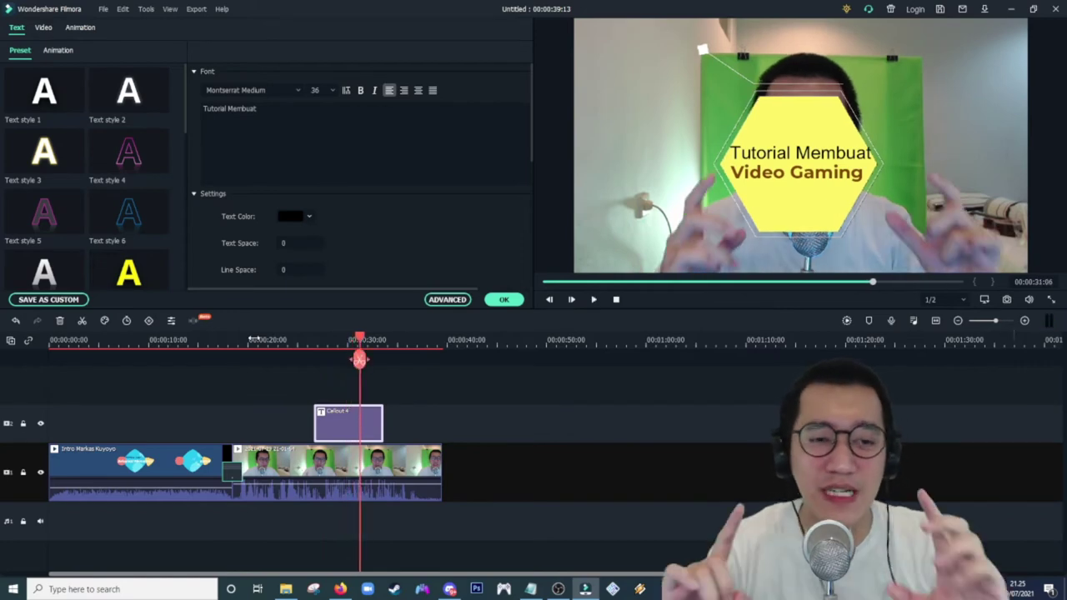
{"action": "left_click", "coordinate": [505, 302]}
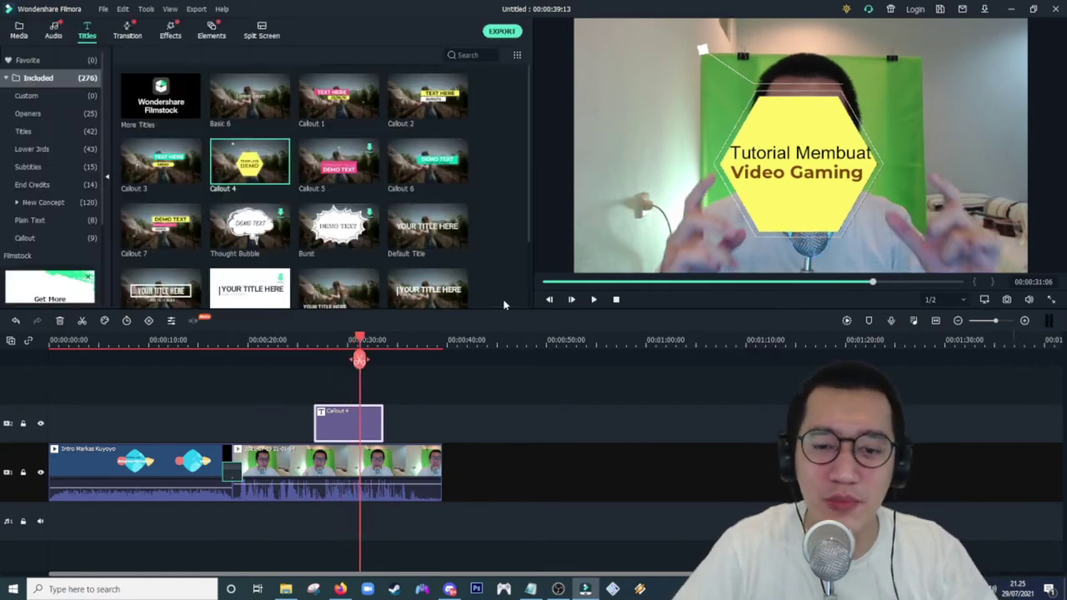
Open the My Music category in the audio library.
{"action": "left_click", "coordinate": [55, 32]}
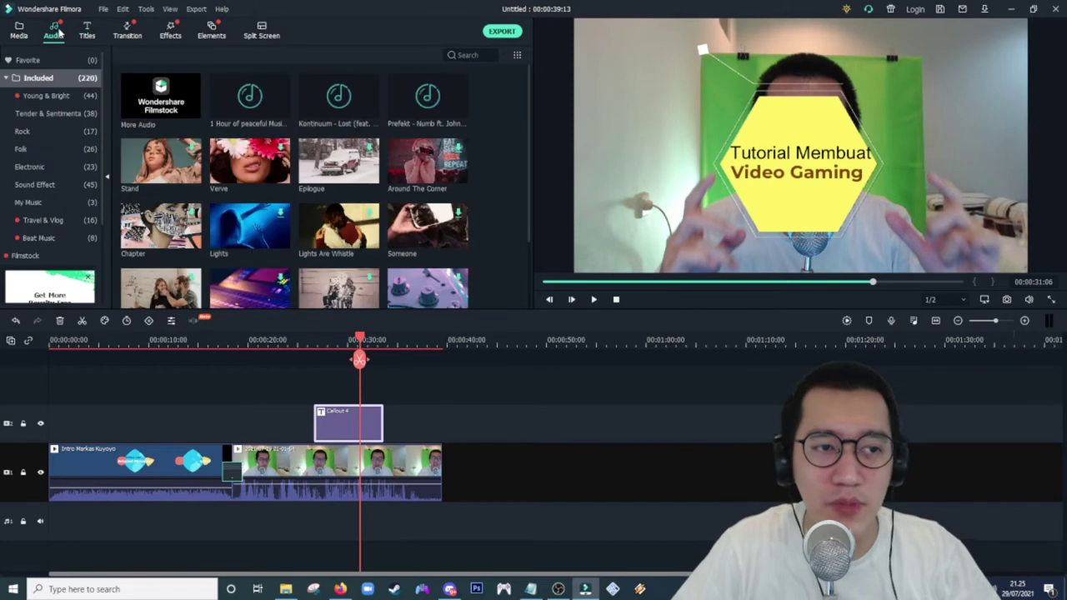
{"action": "left_click", "coordinate": [55, 60]}
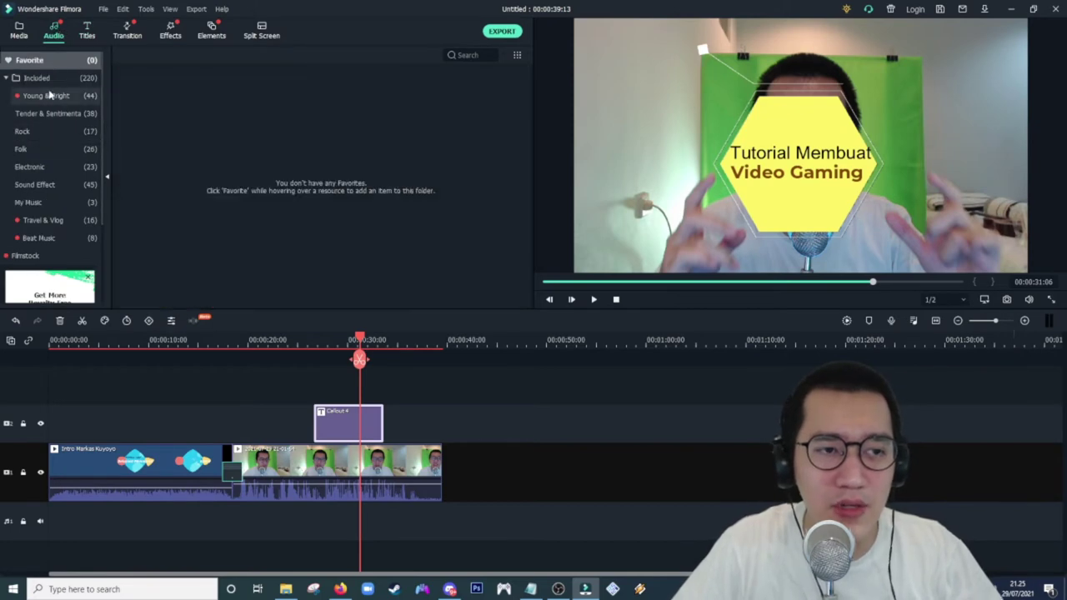
{"action": "left_click", "coordinate": [39, 205]}
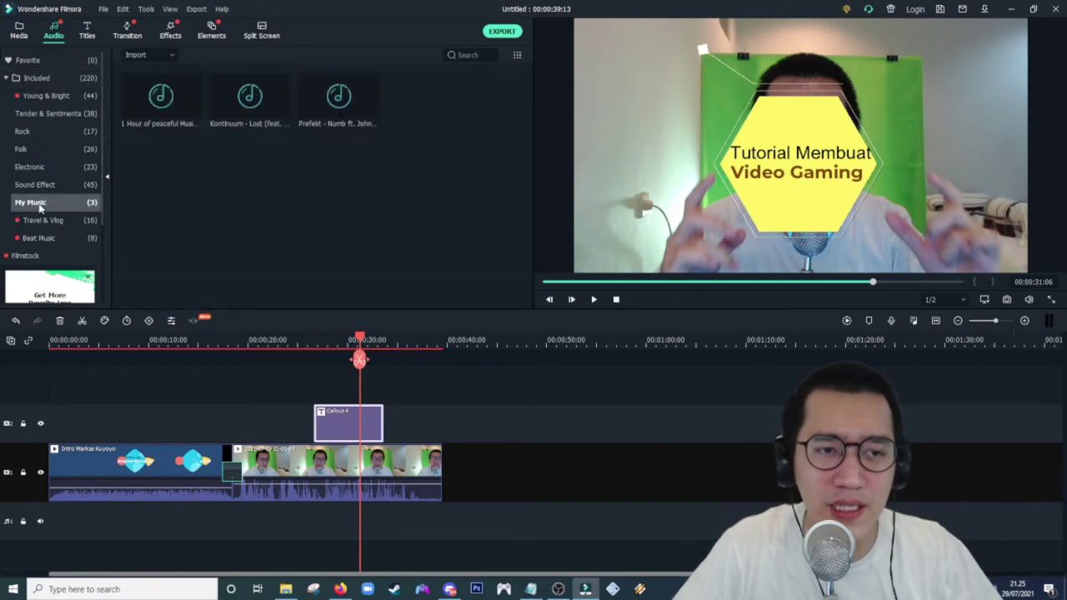
{"action": "left_click", "coordinate": [144, 56]}
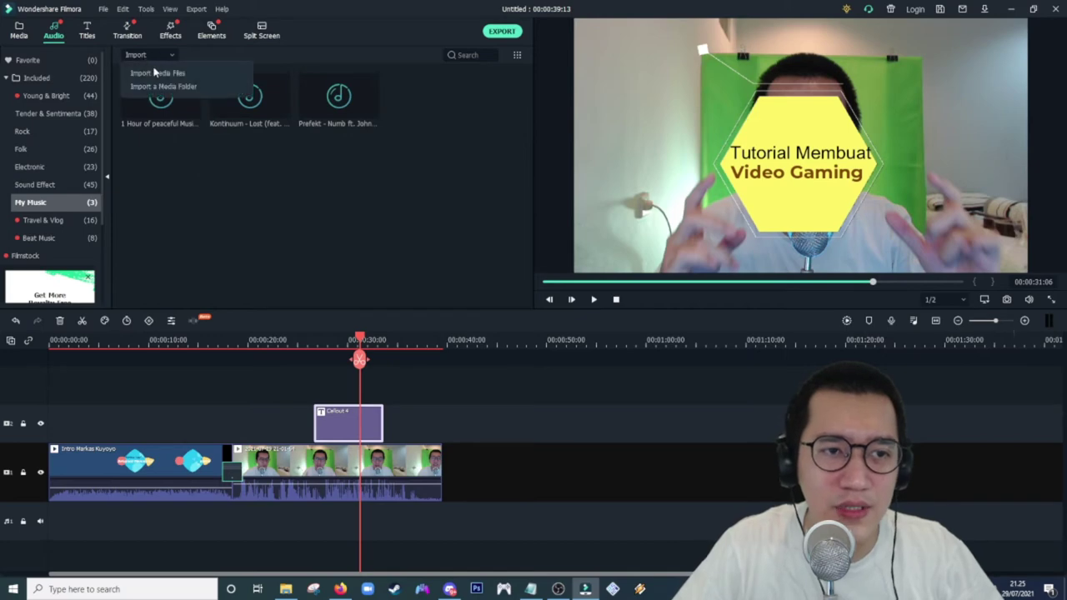
{"action": "left_click", "coordinate": [155, 74]}
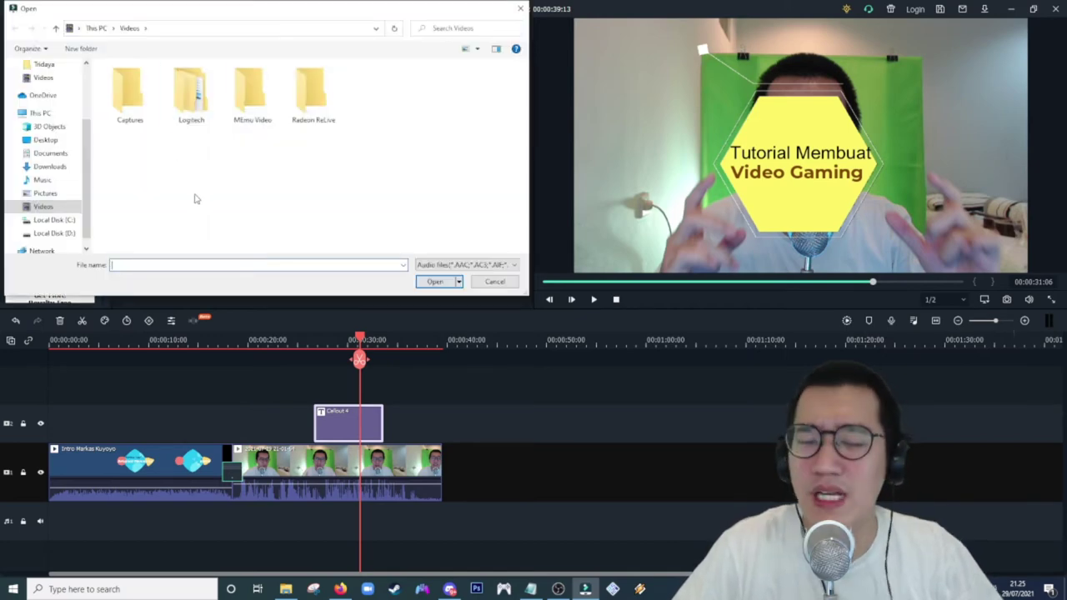
{"action": "left_click", "coordinate": [495, 282]}
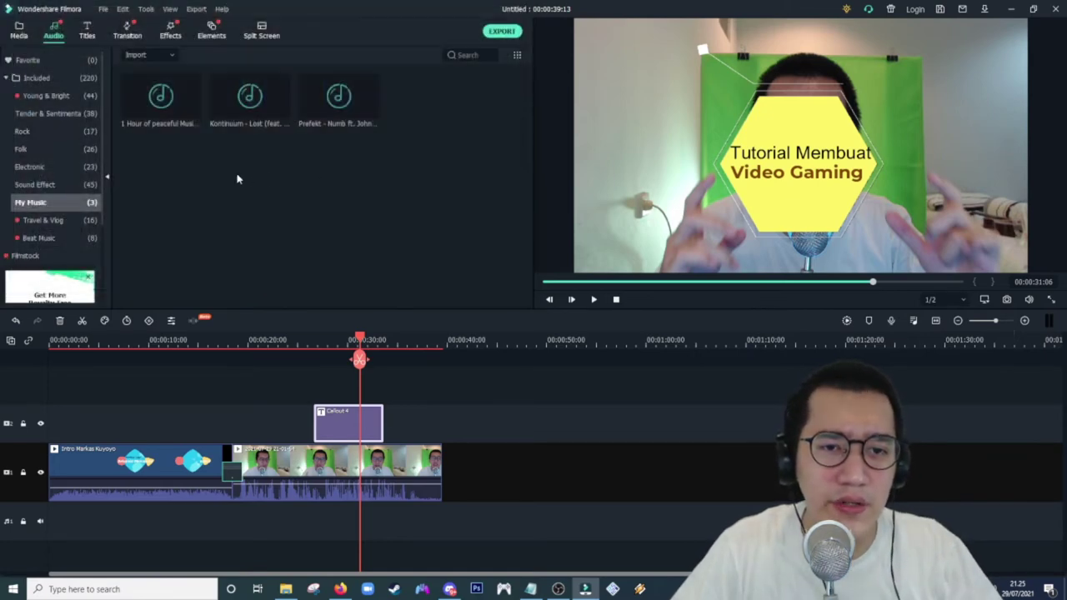
{"action": "left_click_drag", "start_coordinate": [191, 109], "coordinate": [242, 507]}
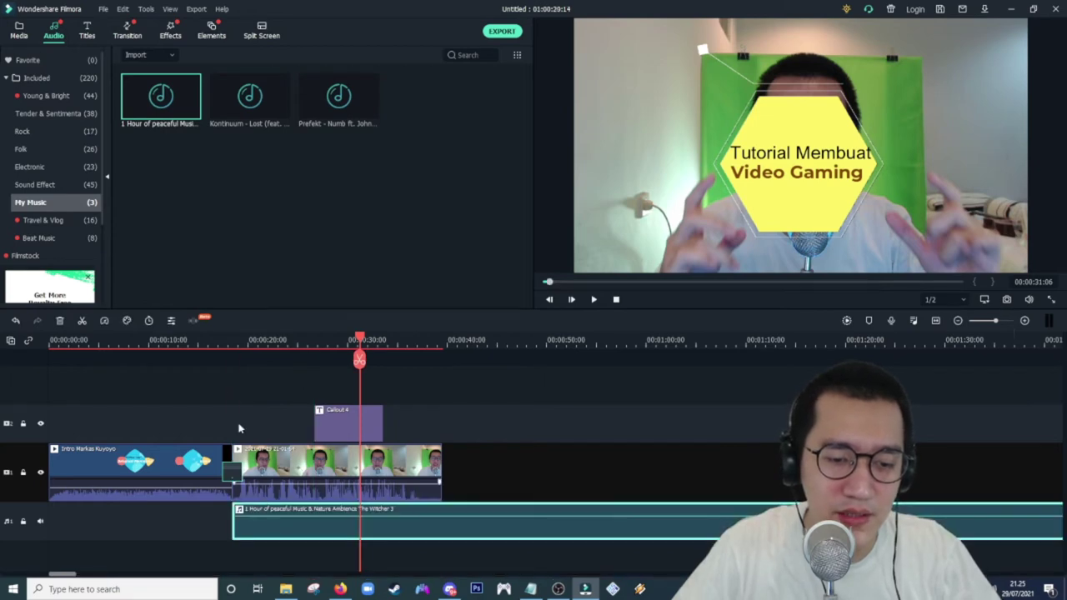
{"action": "left_click", "coordinate": [228, 337]}
{"action": "key", "text": "space"}
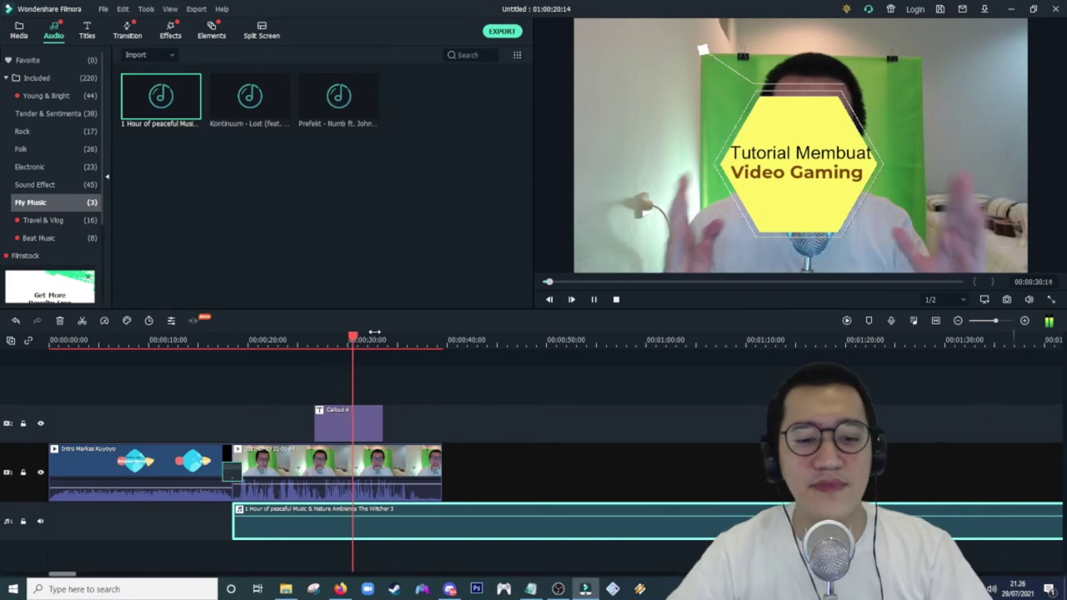
{"action": "key", "text": "space"}
Set the music clip's volume to -5 dB and play parts of the clip to hear the mix.
{"action": "double_click", "coordinate": [333, 522]}
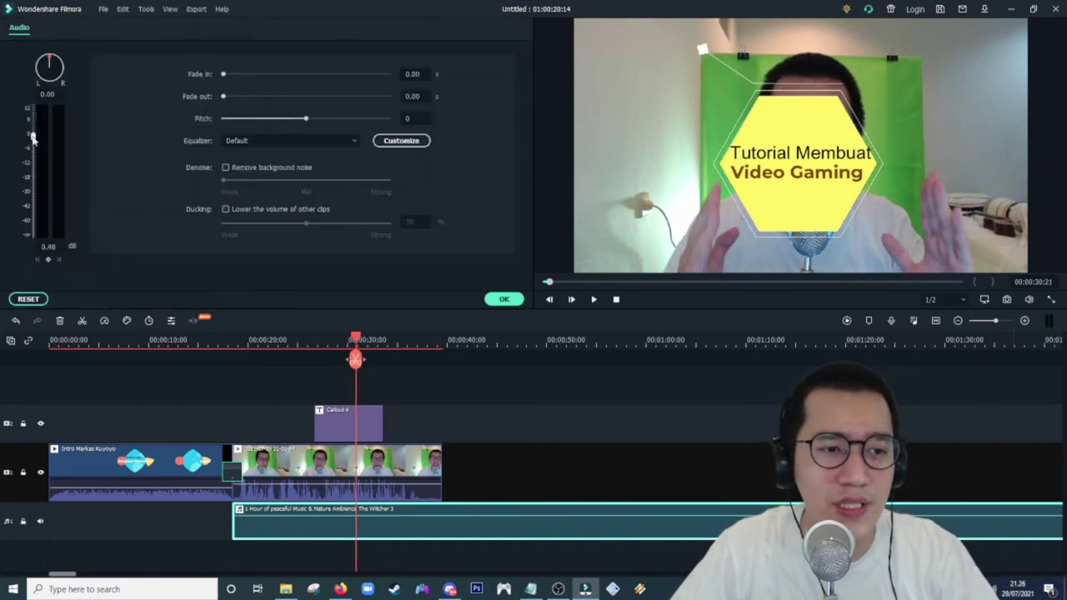
{"action": "left_click_drag", "start_coordinate": [33, 138], "coordinate": [34, 144]}
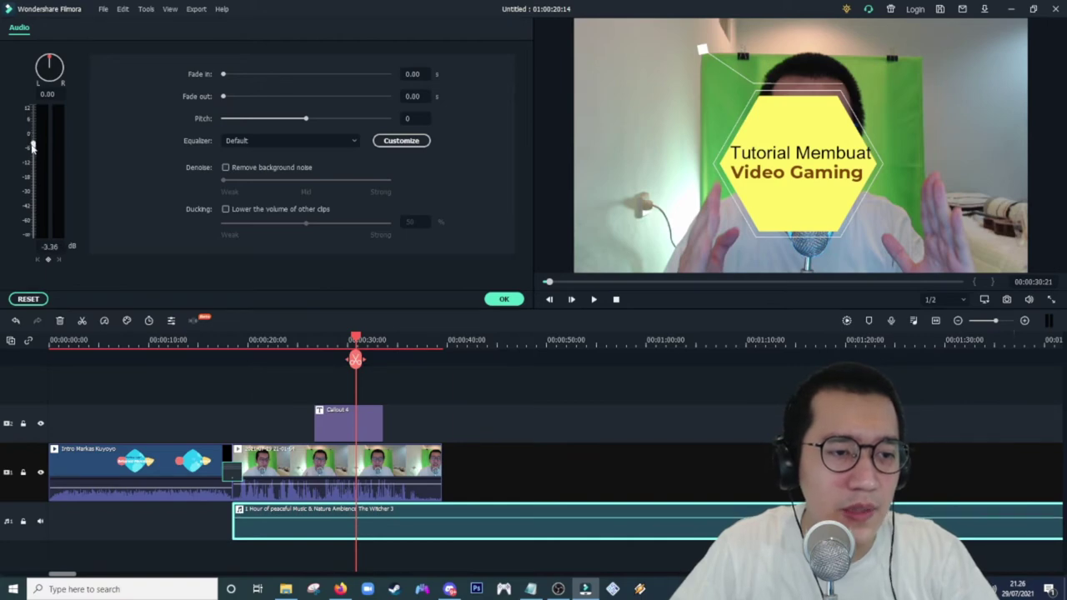
{"action": "left_click", "coordinate": [46, 247]}
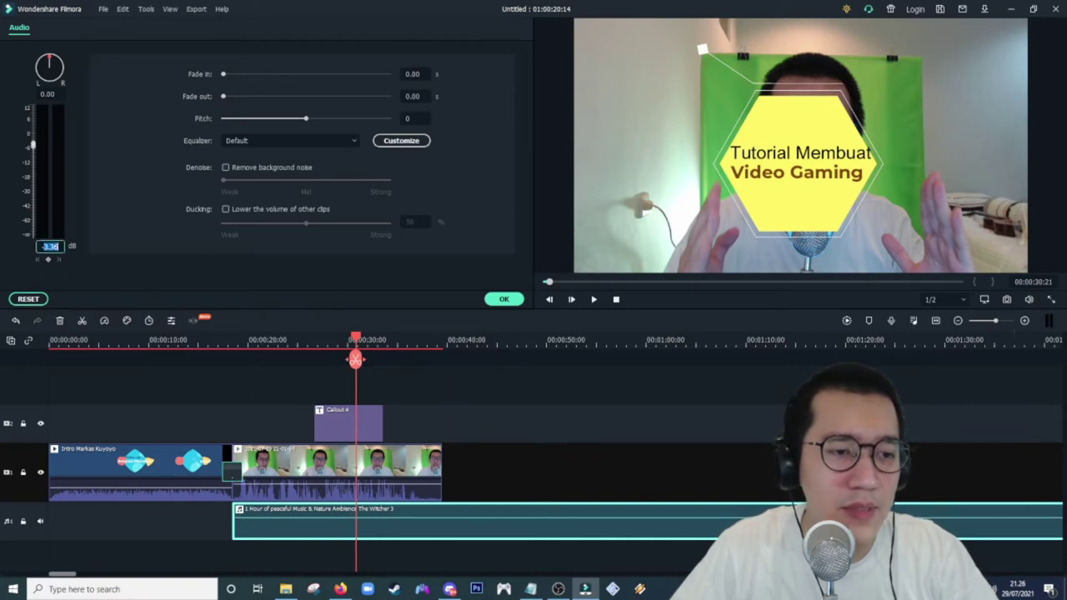
{"action": "type", "text": "-5"}
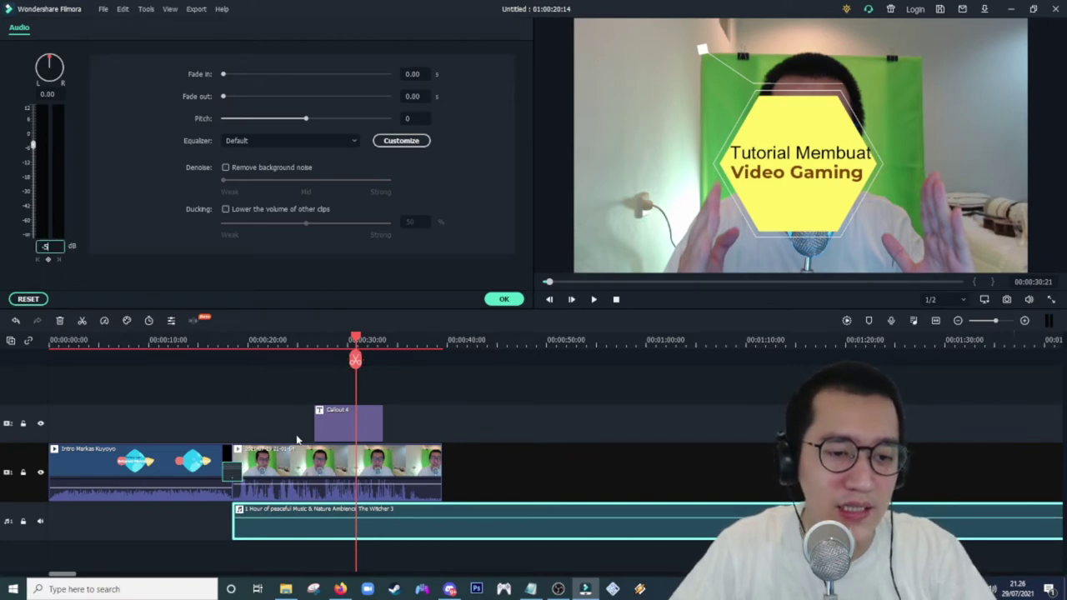
{"action": "left_click", "coordinate": [244, 354]}
{"action": "key", "text": "space"}
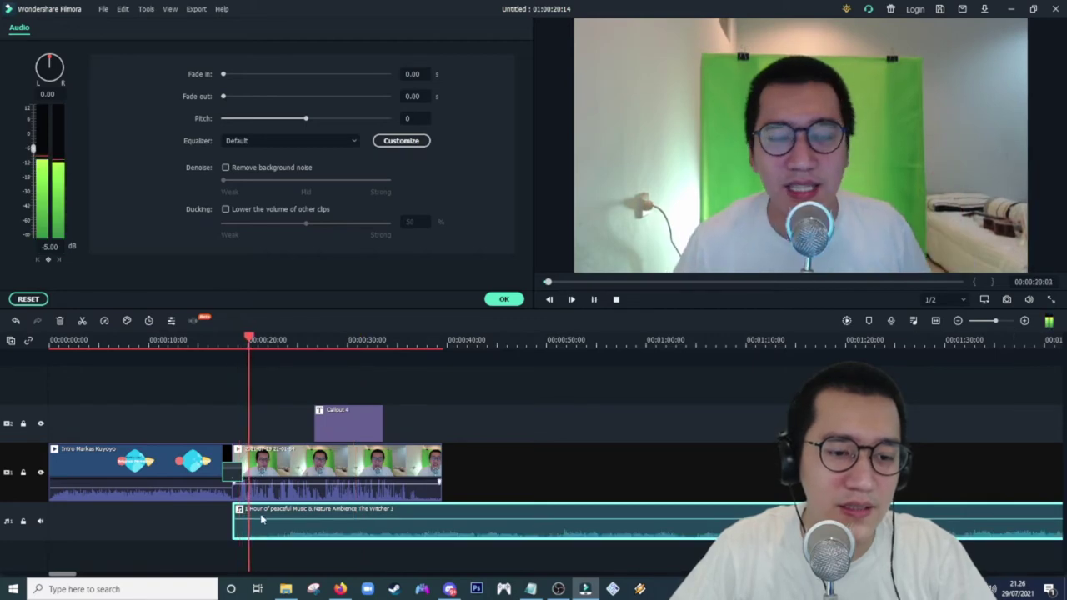
{"action": "left_click", "coordinate": [311, 349]}
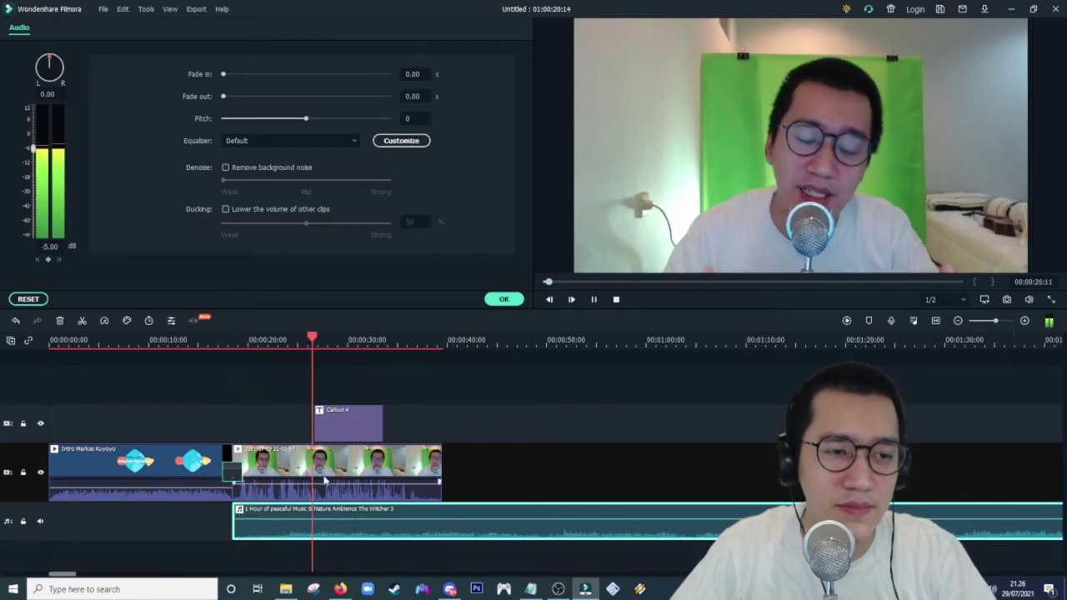
{"action": "key", "text": "space"}
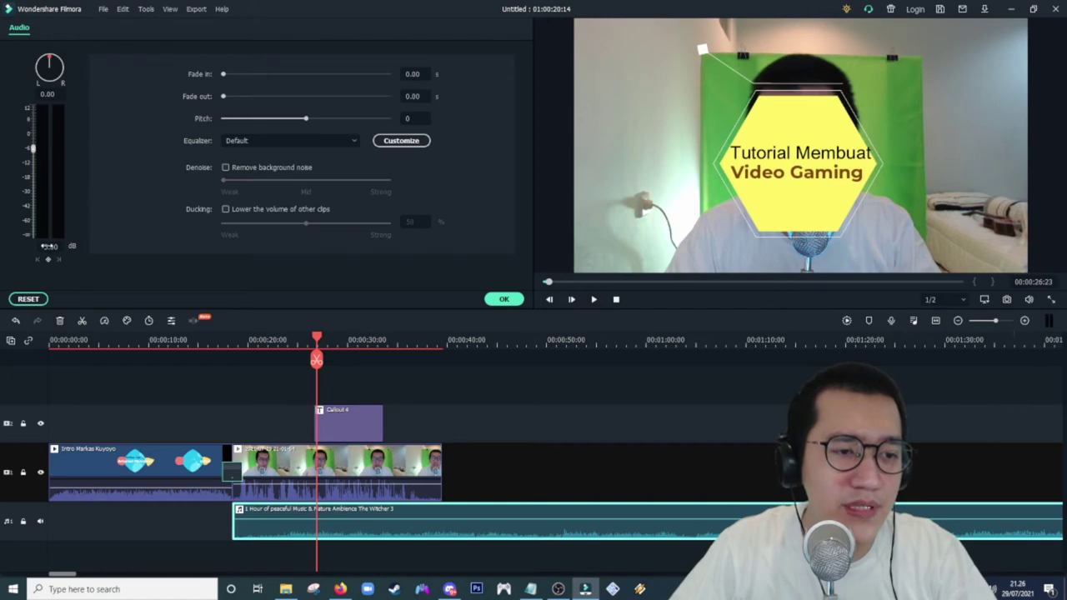
Set the music clip's volume to -10 dB, play from the callout to check the balance, and accept the audio settings.
{"action": "left_click", "coordinate": [46, 247]}
{"action": "type", "text": "-10"}
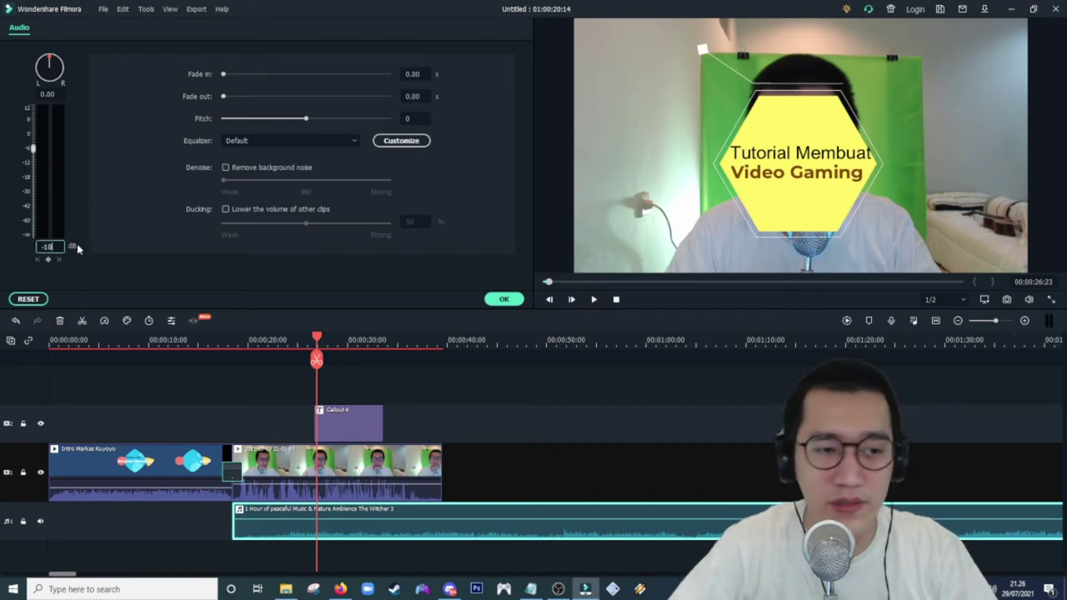
{"action": "key", "text": "Return"}
{"action": "left_click", "coordinate": [317, 383]}
{"action": "key", "text": "space"}
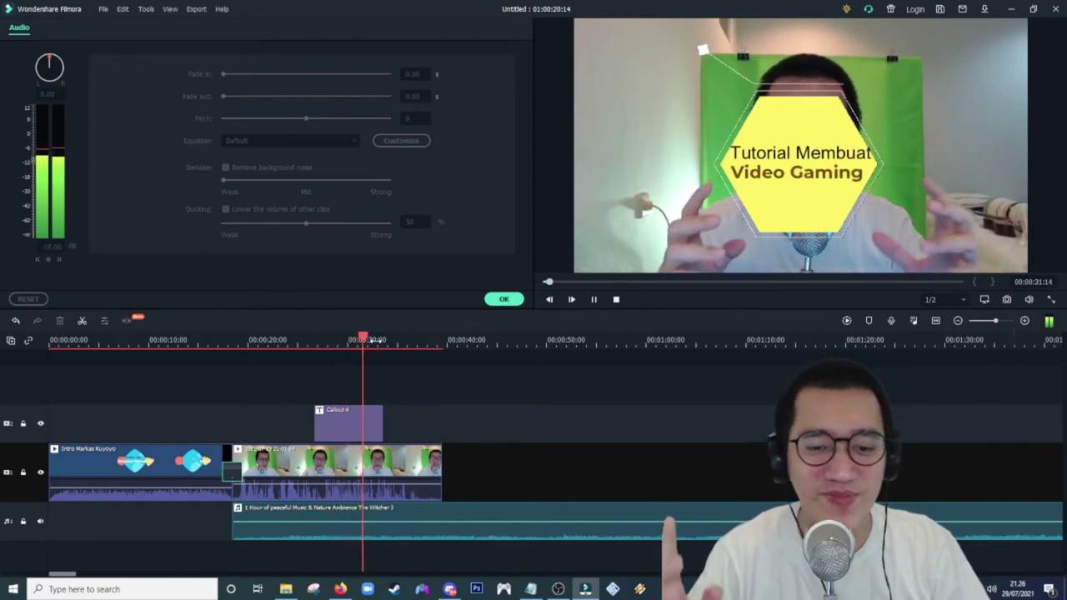
{"action": "key", "text": "space"}
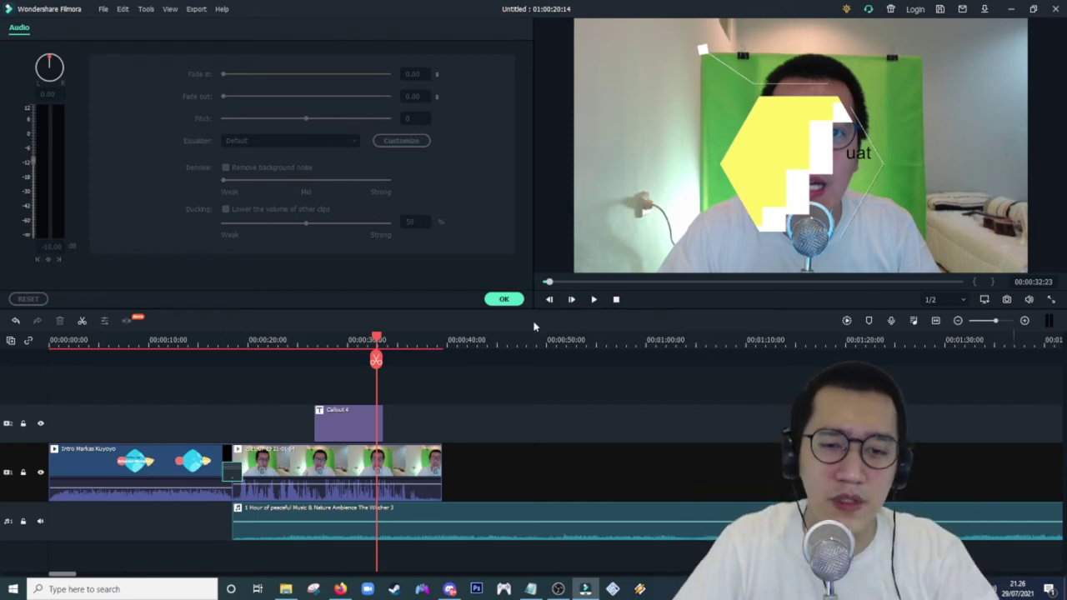
{"action": "left_click", "coordinate": [501, 301]}
{"action": "left_click", "coordinate": [441, 341]}
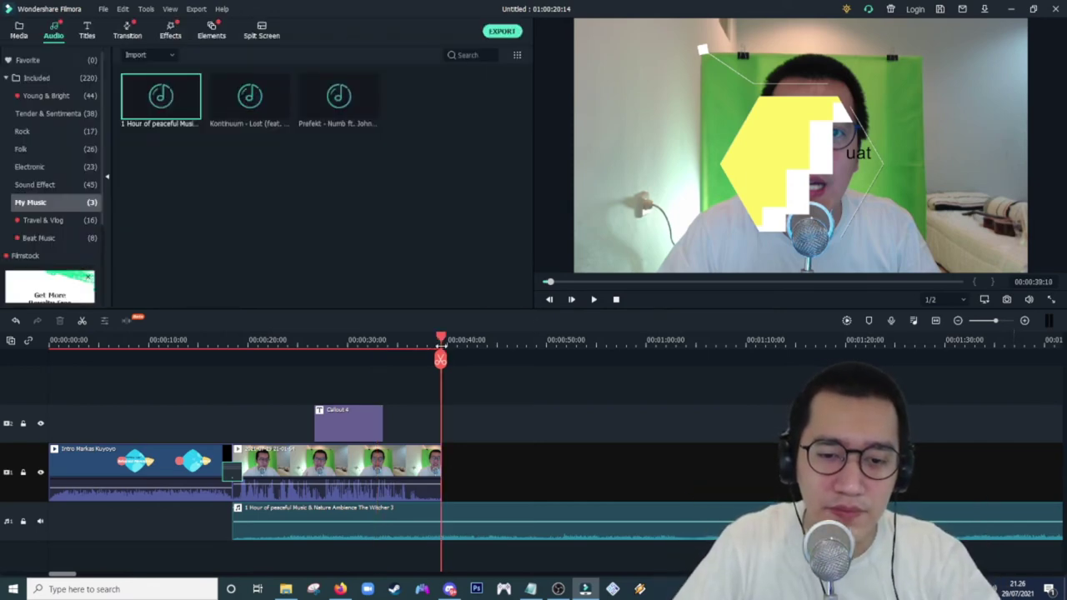
{"action": "left_click", "coordinate": [463, 517]}
{"action": "key", "text": "ctrl+b"}
{"action": "key", "text": "Delete"}
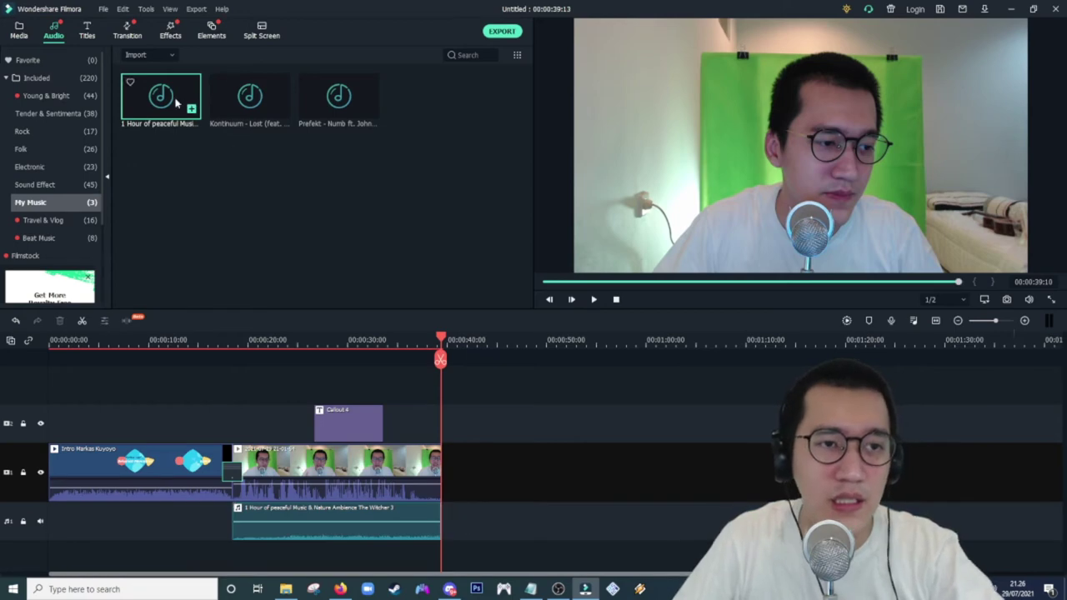
Remove the Fade transition from the favorite transitions.
{"action": "left_click", "coordinate": [133, 31]}
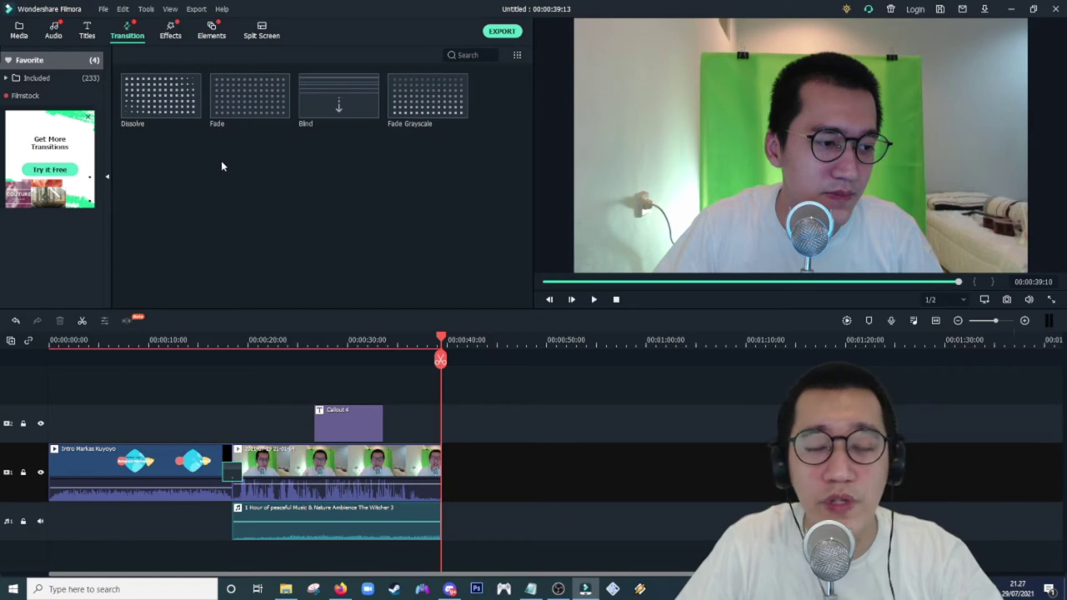
{"action": "left_click", "coordinate": [281, 109]}
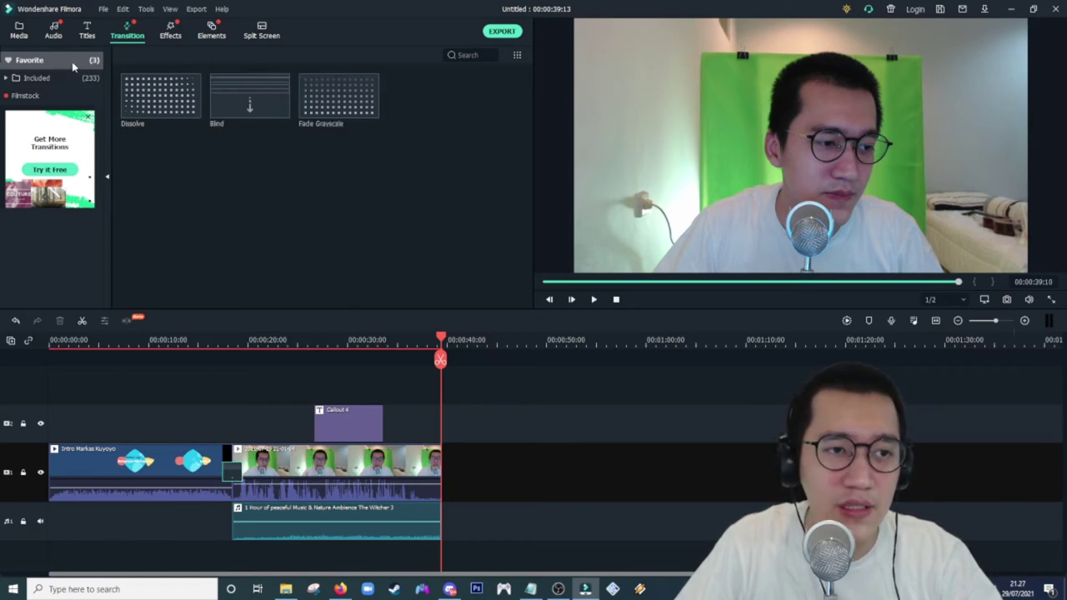
{"action": "left_click_drag", "start_coordinate": [191, 107], "coordinate": [432, 469]}
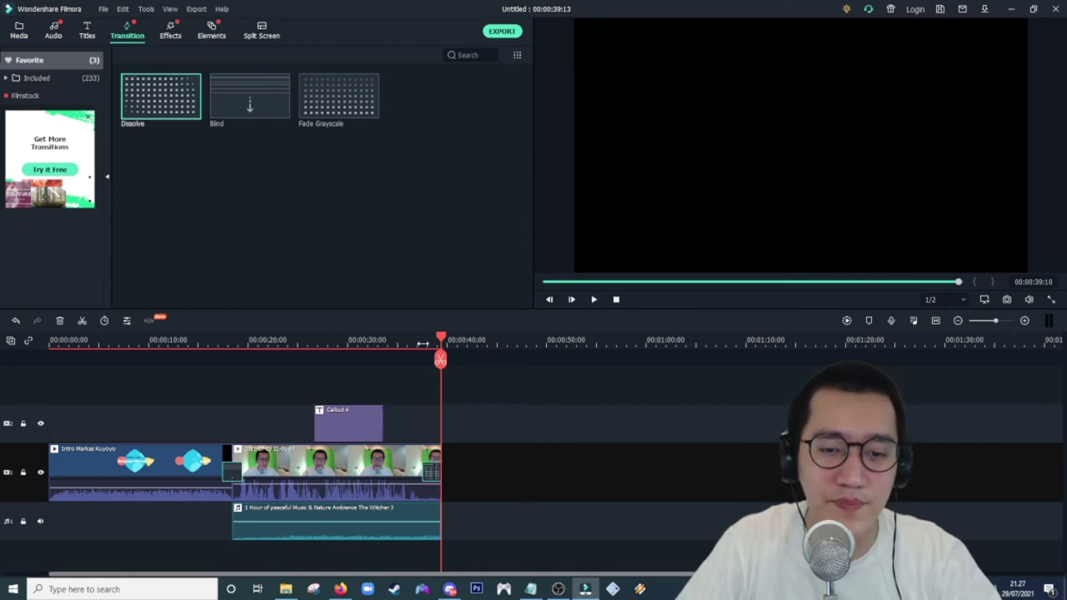
{"action": "left_click_drag", "start_coordinate": [423, 343], "coordinate": [409, 338]}
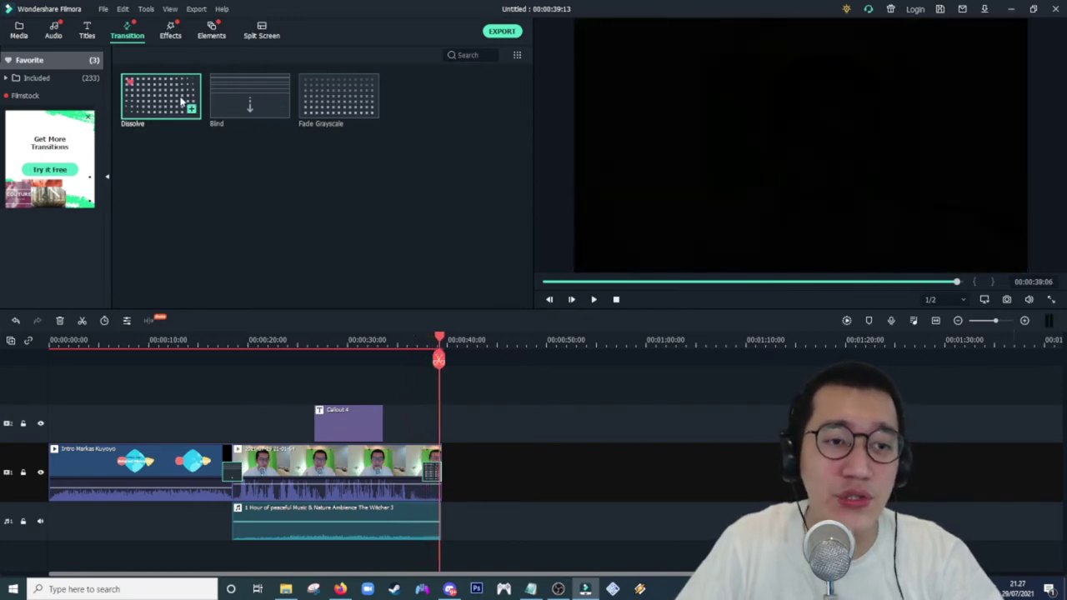
{"action": "left_click", "coordinate": [501, 413]}
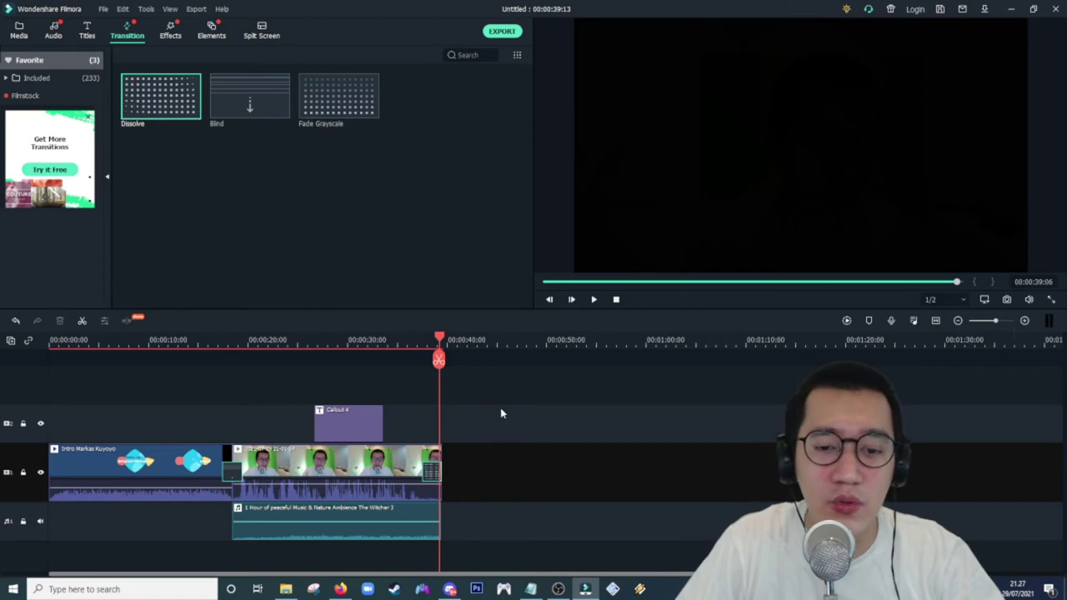
{"action": "left_click", "coordinate": [419, 339]}
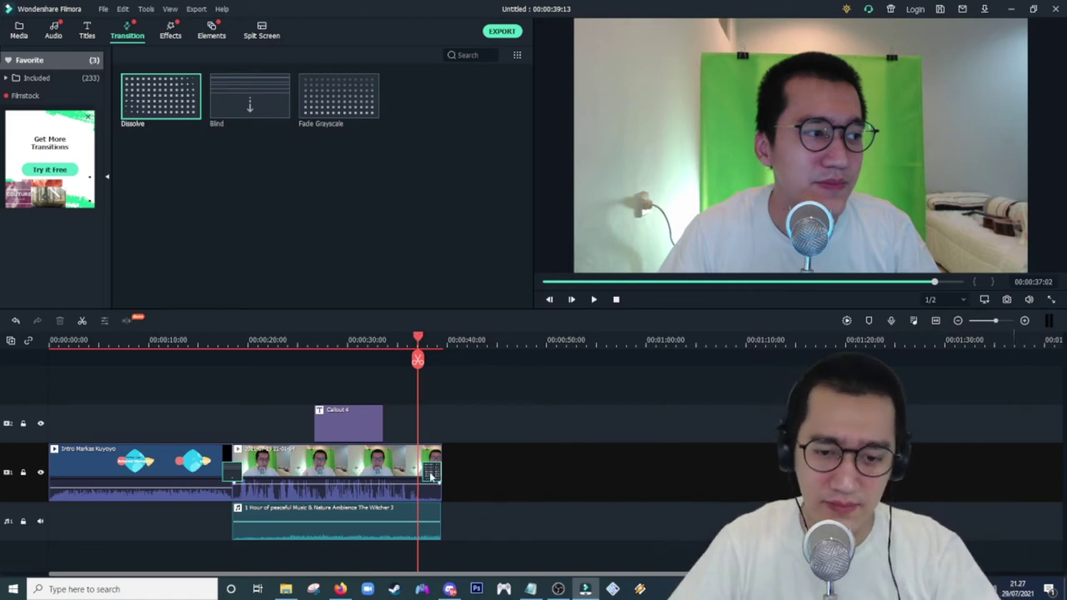
{"action": "key", "text": "space"}
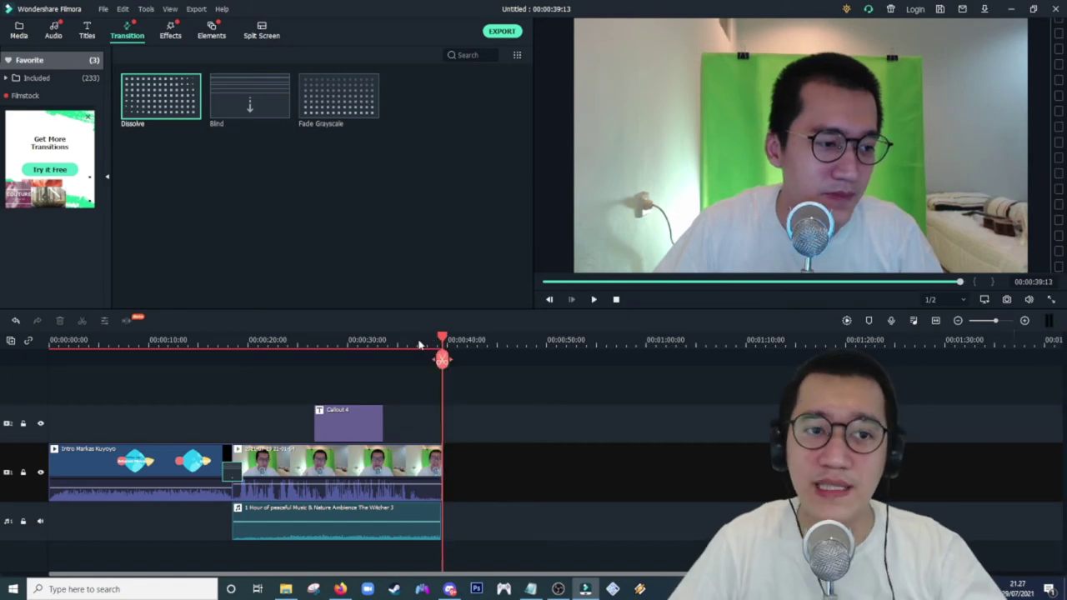
{"action": "left_click_drag", "start_coordinate": [144, 100], "coordinate": [432, 471]}
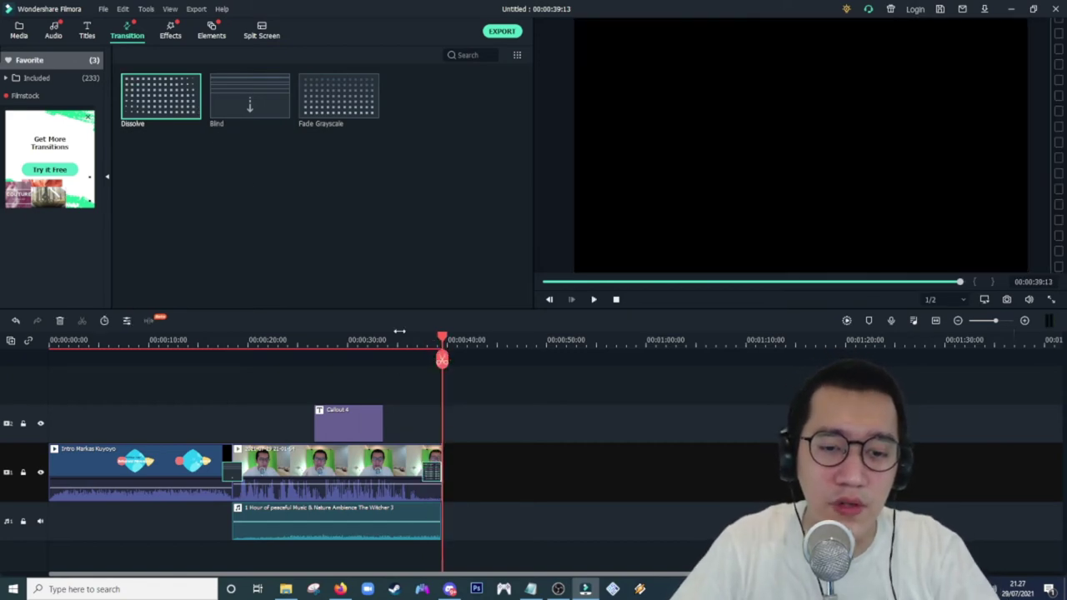
{"action": "left_click", "coordinate": [417, 340]}
{"action": "key", "text": "space"}
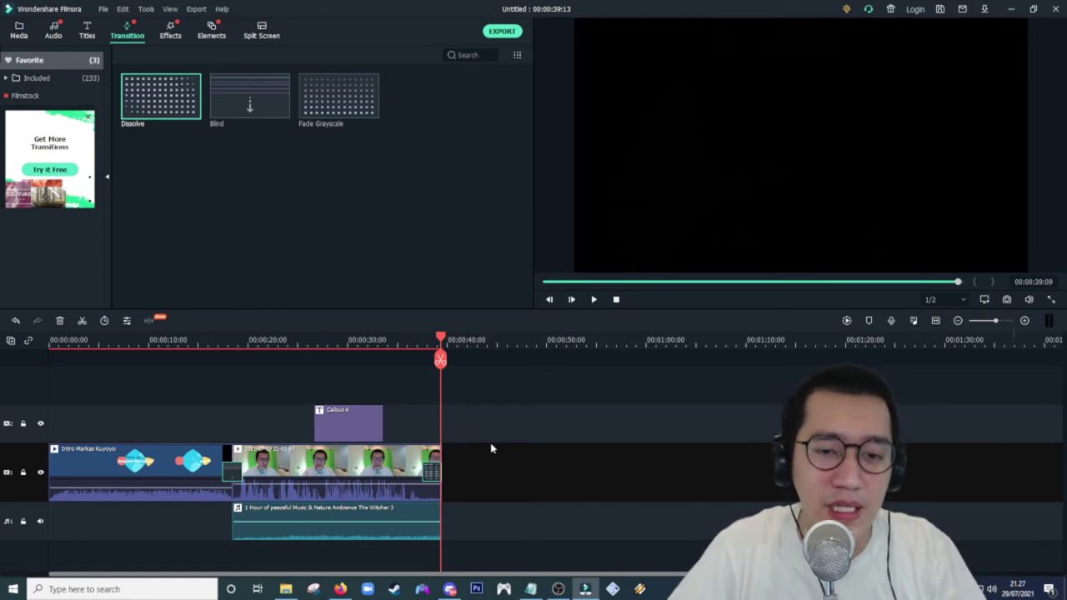
{"action": "left_click", "coordinate": [480, 393]}
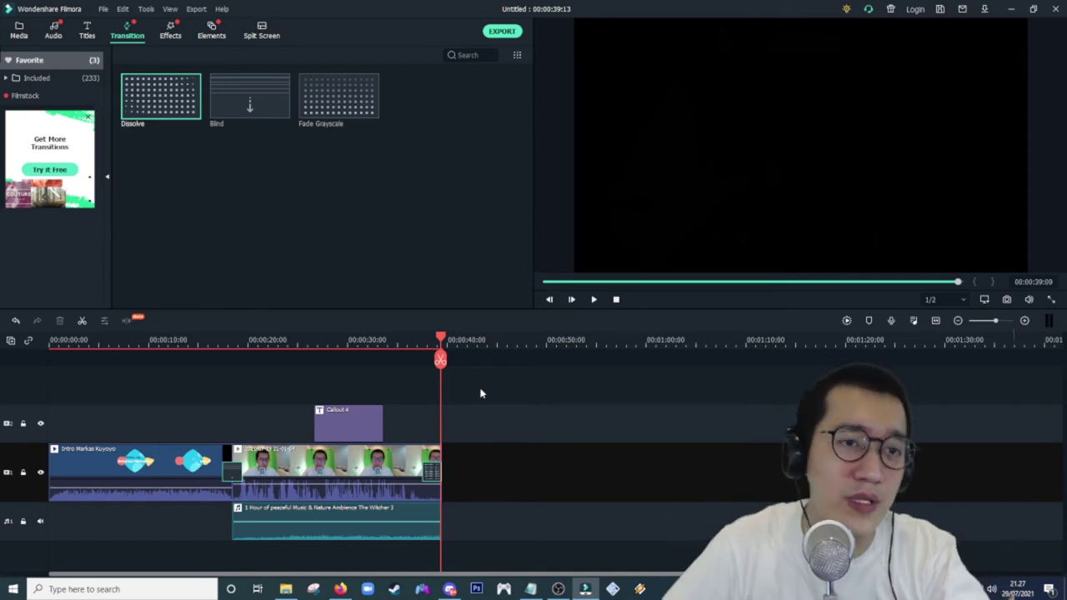
Add the Retro Film Overlay 02 effect on a track above Callout 4, starting at about 22 seconds, and play through it.
{"action": "left_click", "coordinate": [169, 34]}
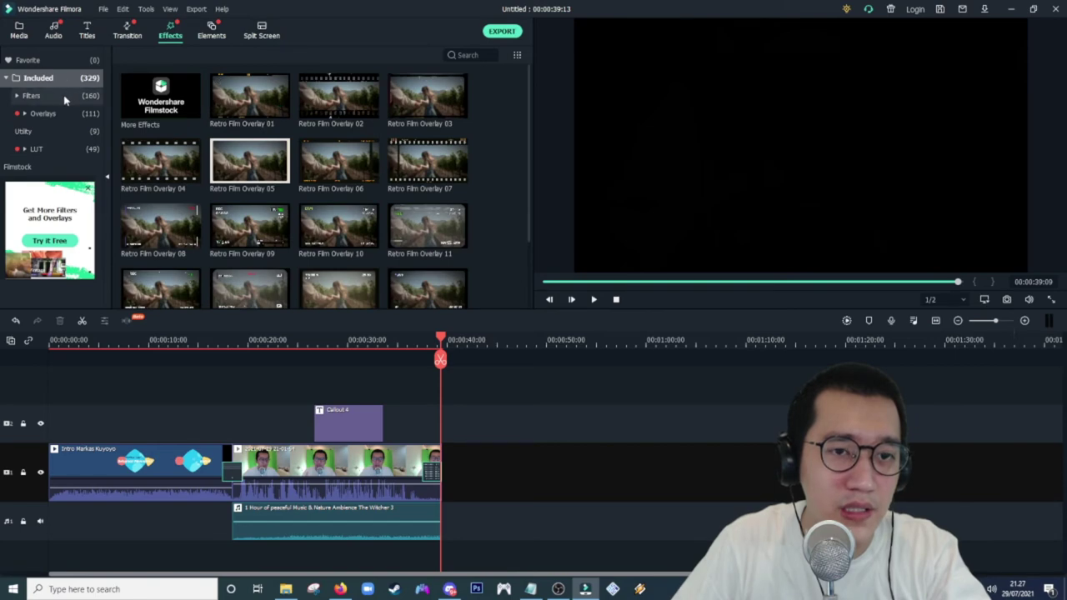
{"action": "left_click", "coordinate": [302, 107]}
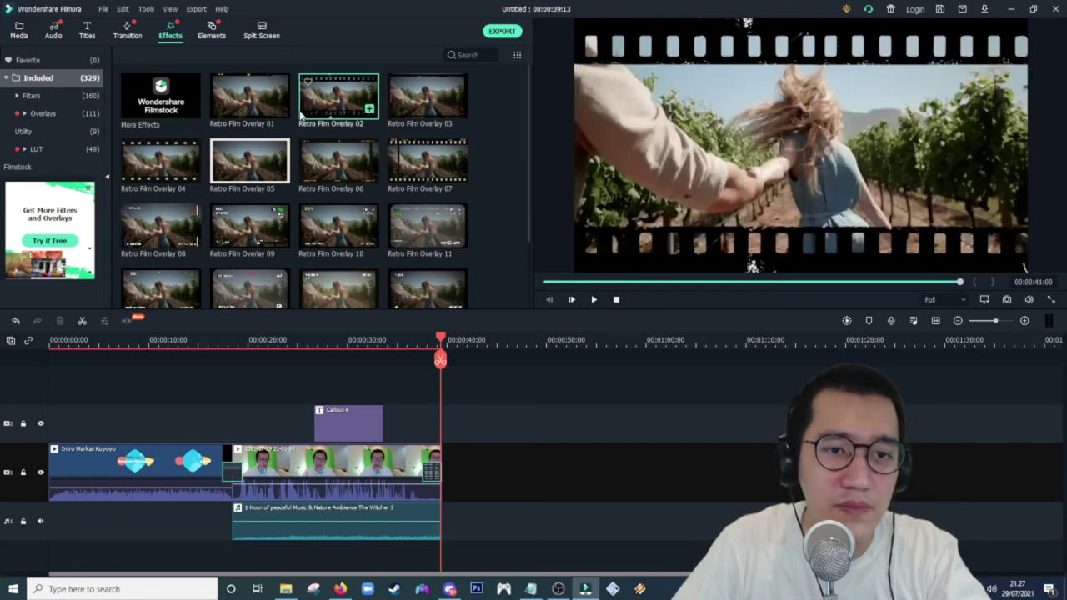
{"action": "left_click_drag", "start_coordinate": [304, 108], "coordinate": [269, 382]}
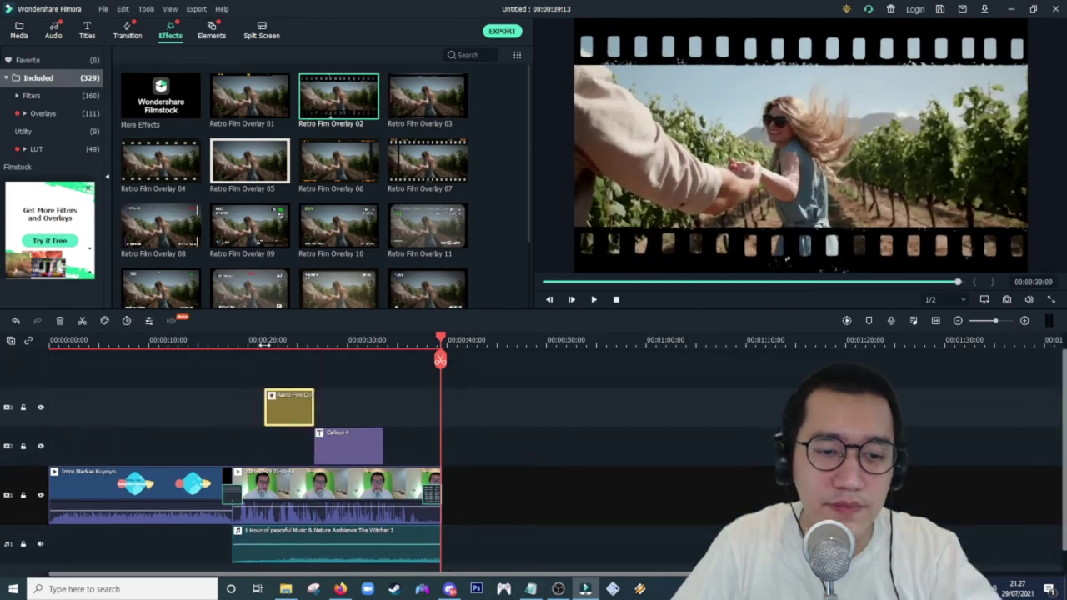
{"action": "left_click", "coordinate": [270, 341]}
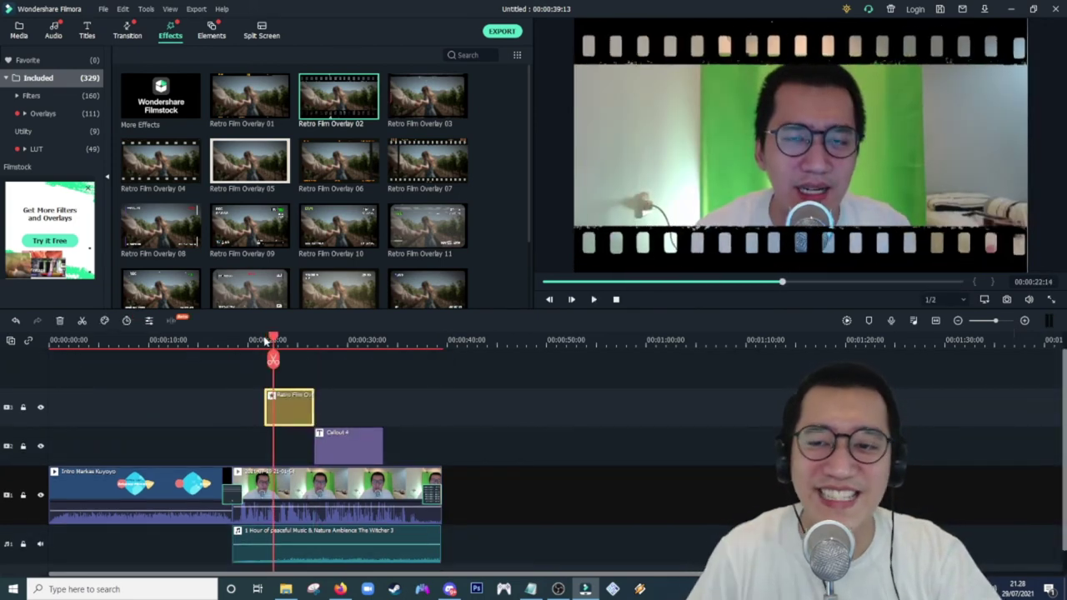
{"action": "key", "text": "space"}
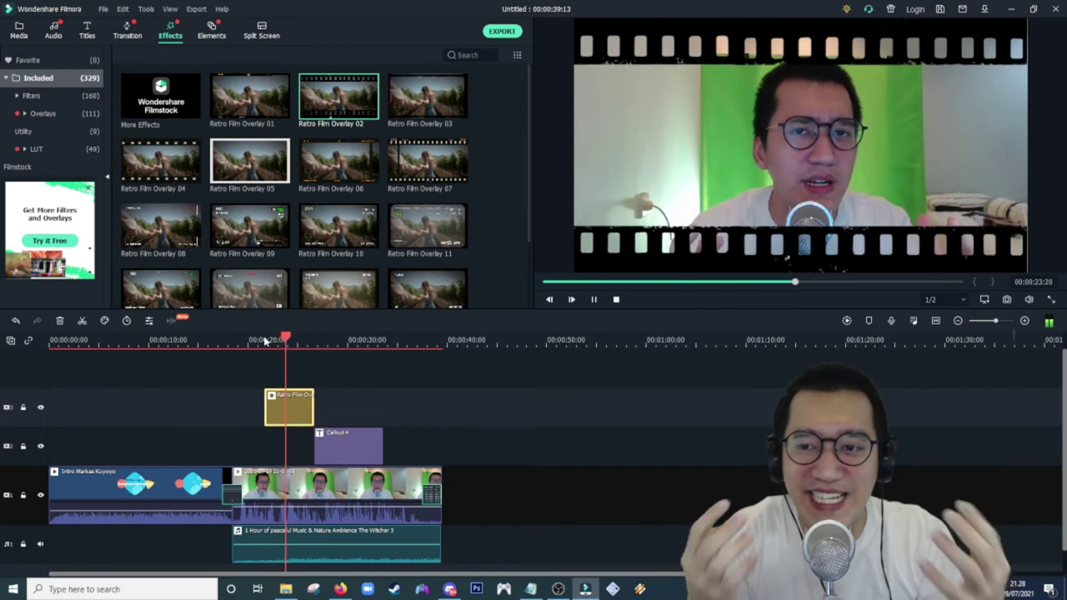
{"action": "key", "text": "space"}
{"action": "left_click", "coordinate": [347, 409]}
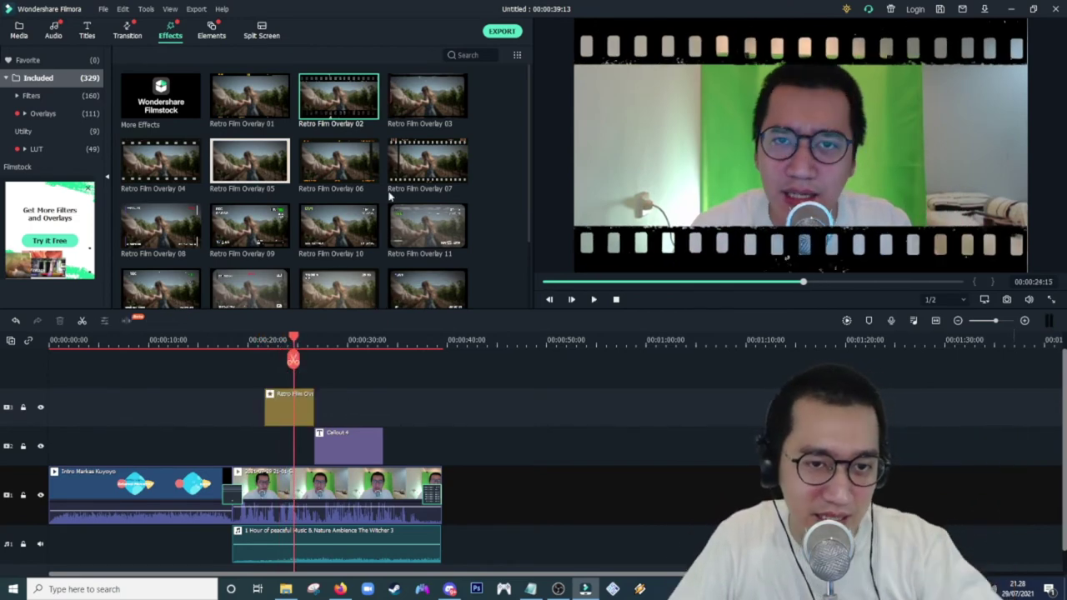
{"action": "left_click", "coordinate": [273, 412]}
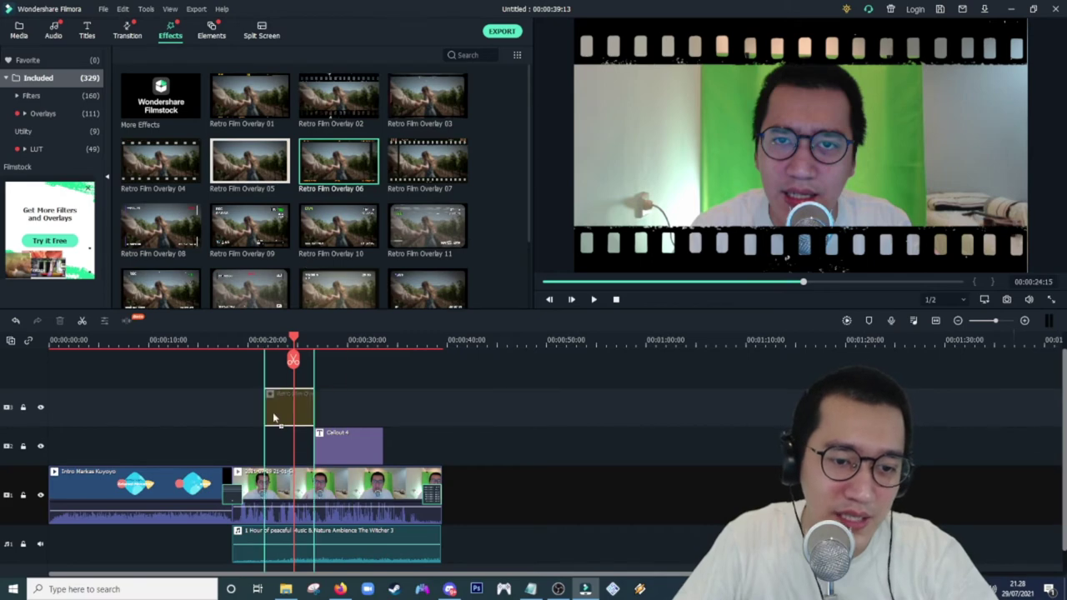
{"action": "left_click", "coordinate": [265, 349]}
{"action": "key", "text": "space"}
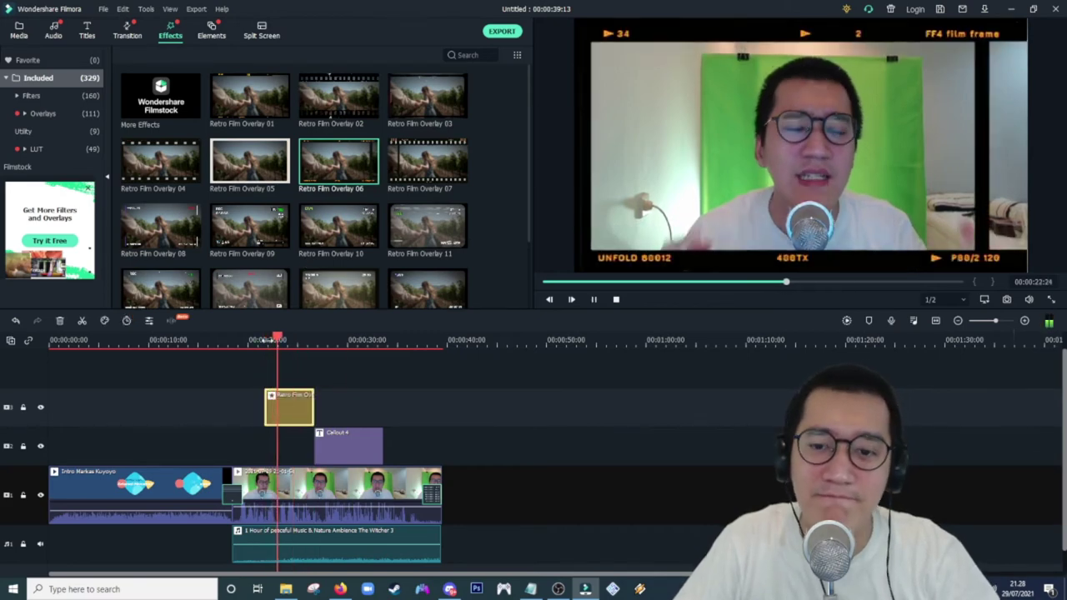
{"action": "key", "text": "space"}
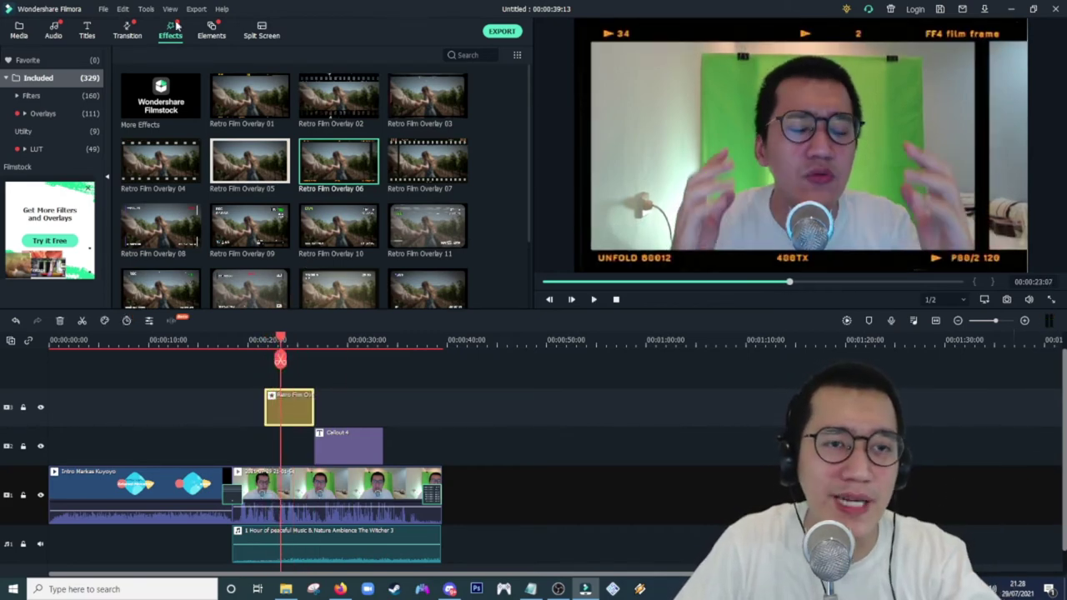
Add the Fingers Energy element on a new track above the film overlay at about 22 seconds and preview it.
{"action": "left_click", "coordinate": [207, 31]}
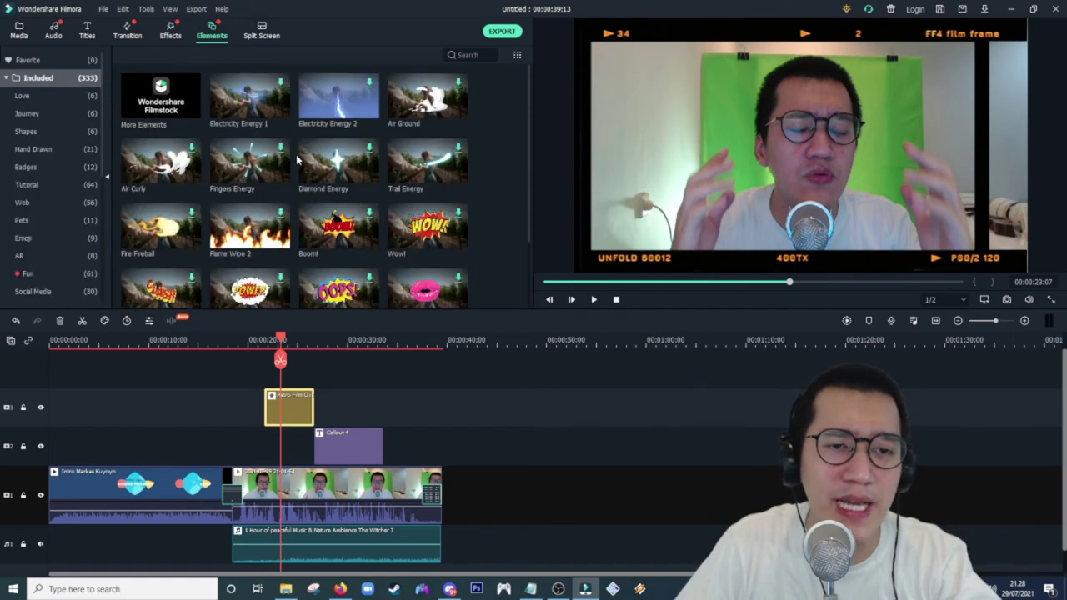
{"action": "left_click_drag", "start_coordinate": [244, 195], "coordinate": [267, 367]}
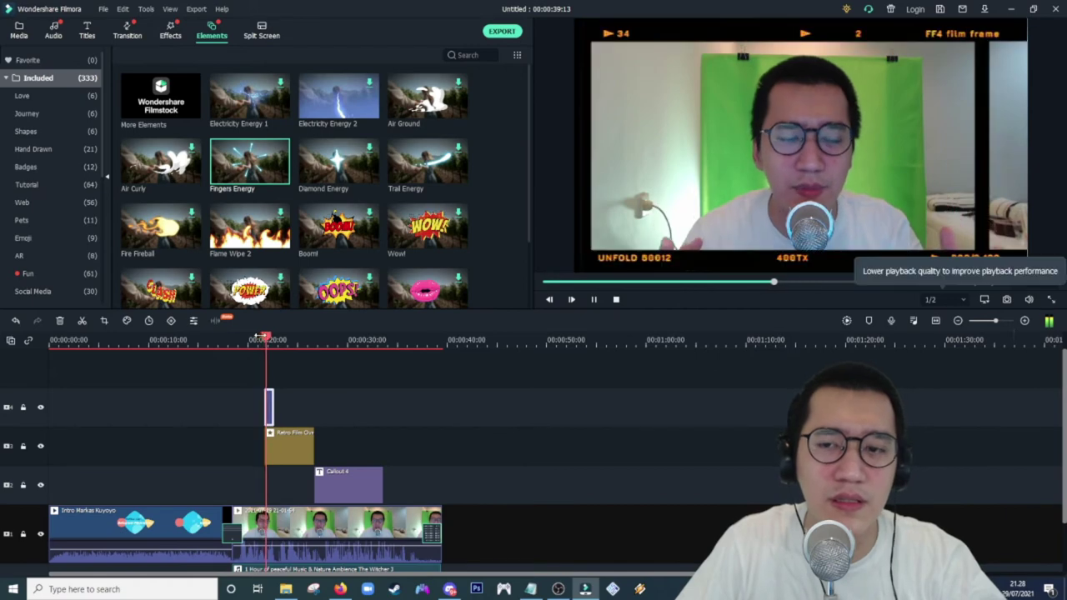
{"action": "left_click", "coordinate": [282, 338]}
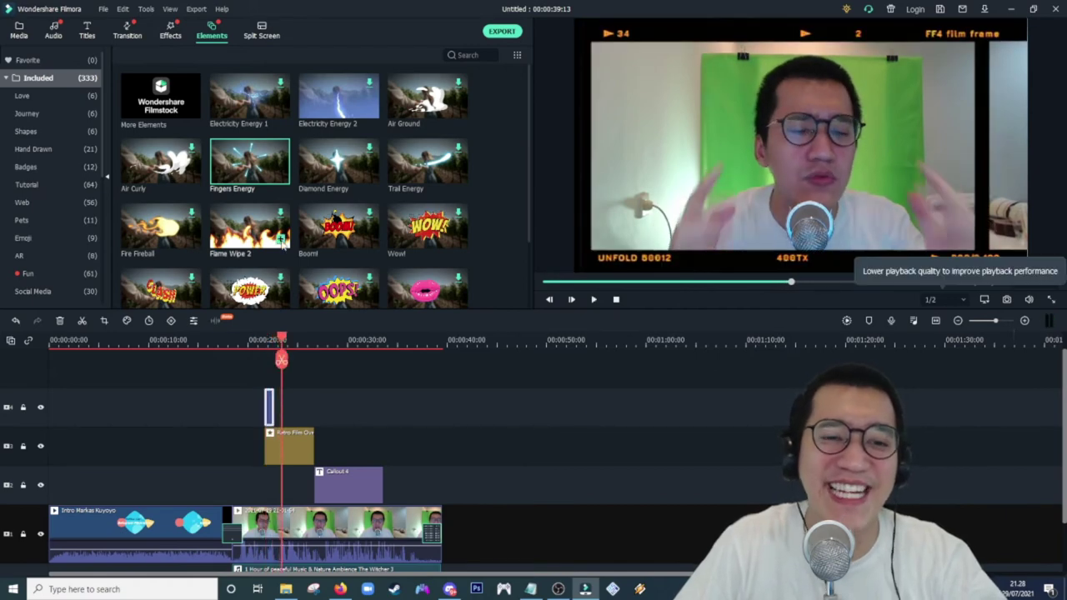
Add the Electricity Energy 2 element at about 23 seconds on the Fingers Energy track and play through it.
{"action": "left_click_drag", "start_coordinate": [305, 111], "coordinate": [287, 407]}
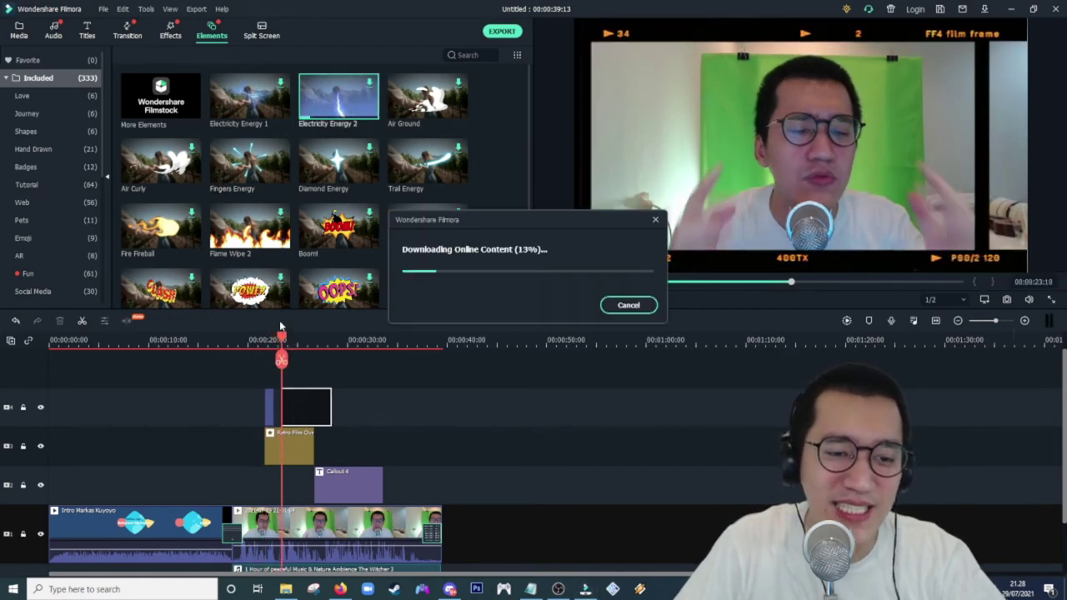
{"action": "key", "text": "space"}
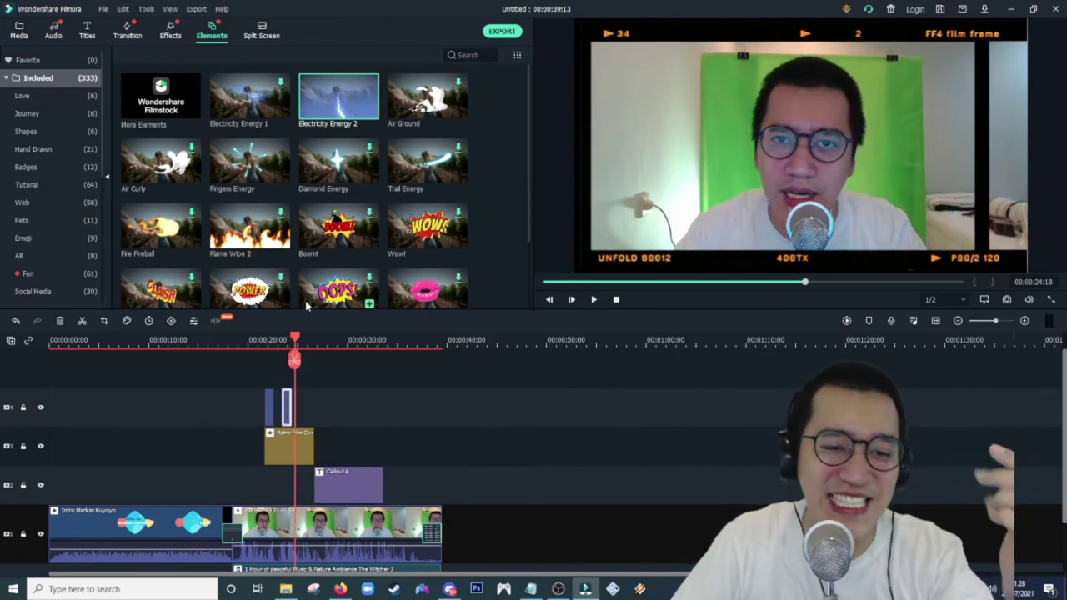
{"action": "scroll", "coordinate": [367, 279], "scroll_direction": "down", "scroll_amount": 10}
{"action": "scroll", "coordinate": [280, 204], "scroll_direction": "up", "scroll_amount": 10}
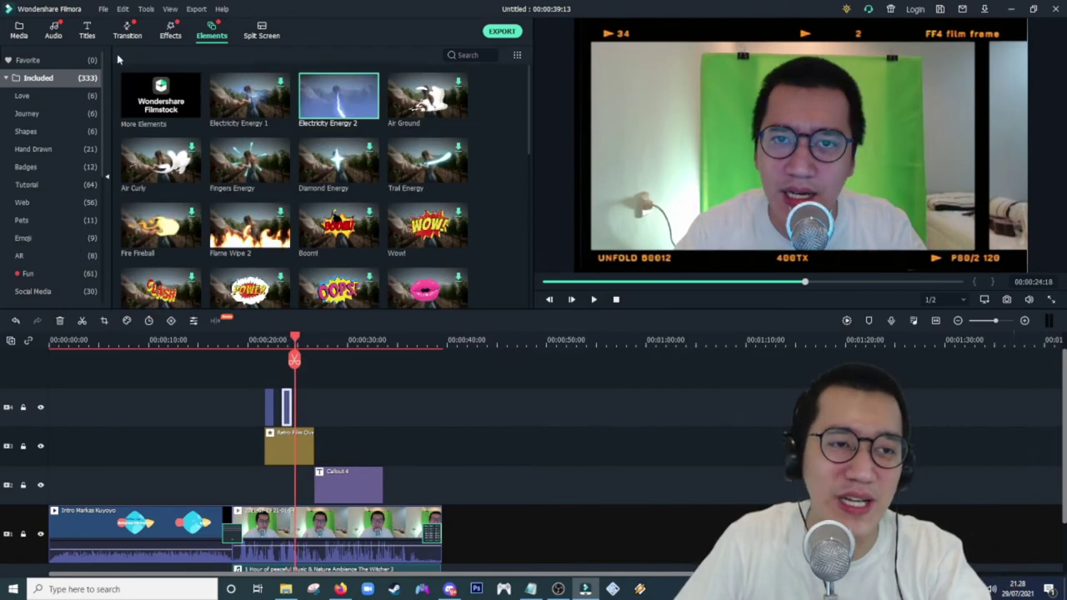
Review the audio and title libraries and preview the Callout 4 title at about 28 seconds.
{"action": "left_click", "coordinate": [55, 31]}
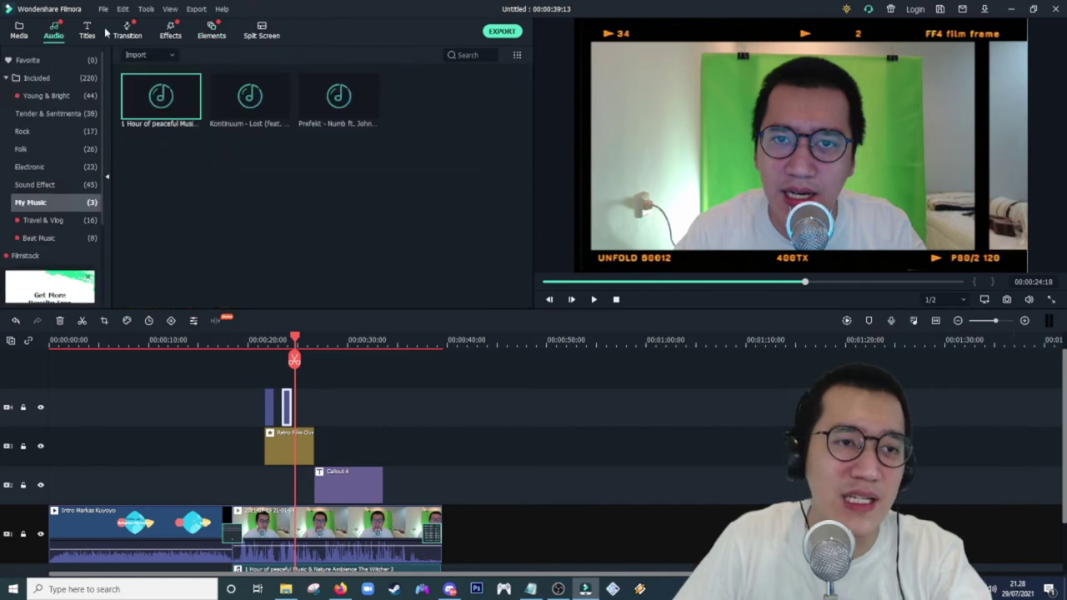
{"action": "left_click", "coordinate": [87, 32]}
{"action": "left_click", "coordinate": [360, 483]}
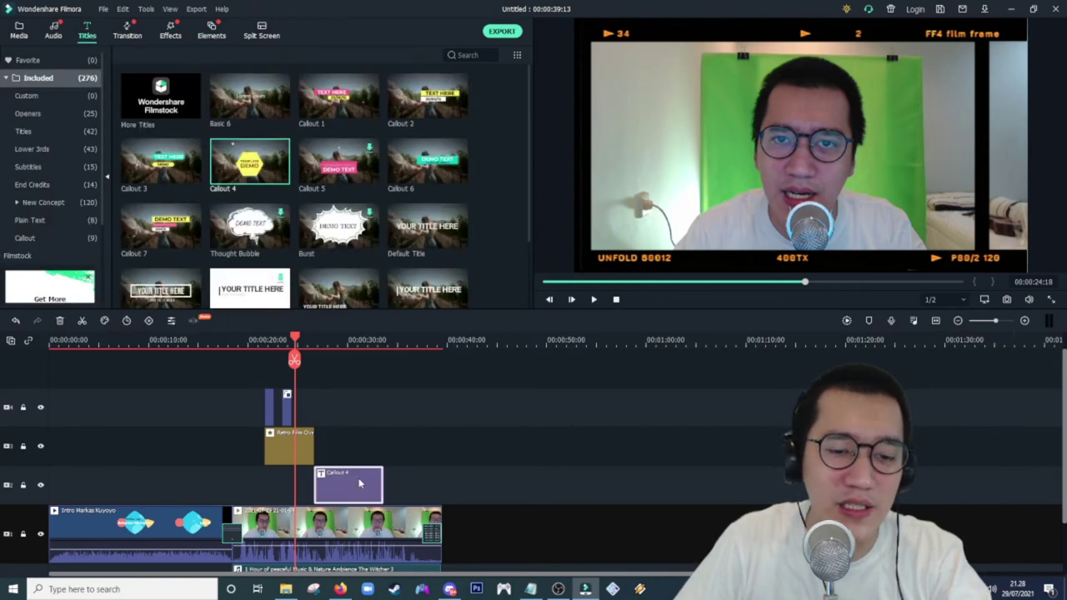
{"action": "left_click", "coordinate": [330, 345]}
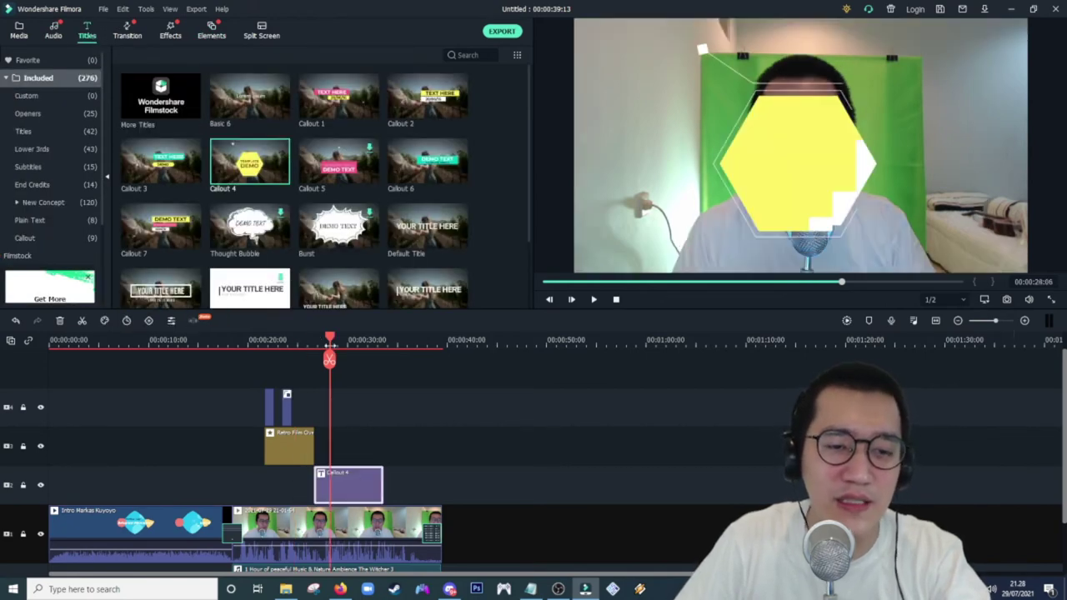
{"action": "left_click", "coordinate": [392, 396]}
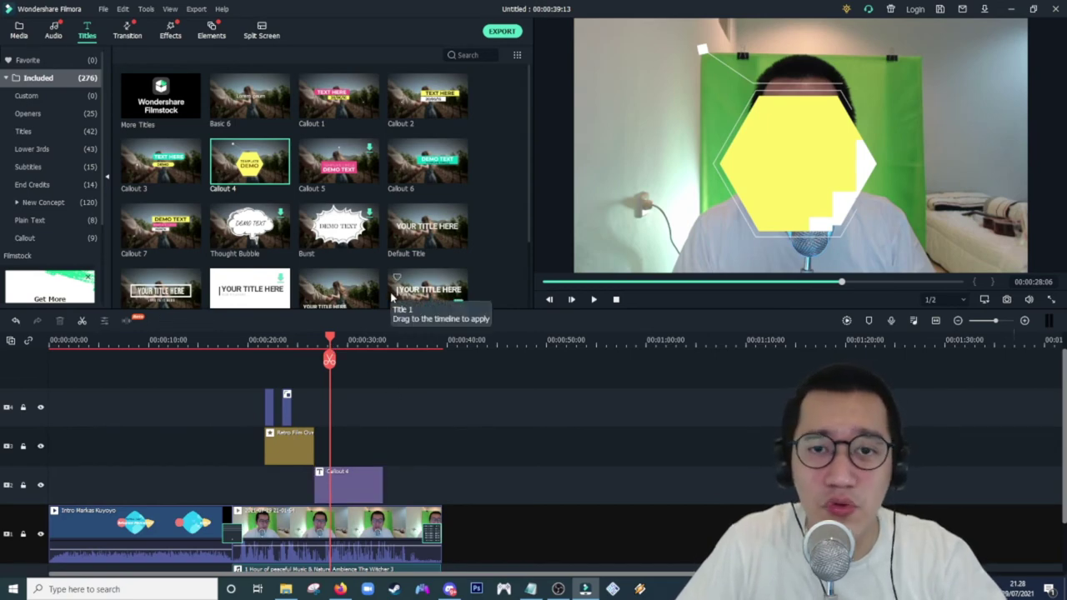
Start exporting the project, look through the local file formats and choose MP4.
{"action": "left_click", "coordinate": [501, 32]}
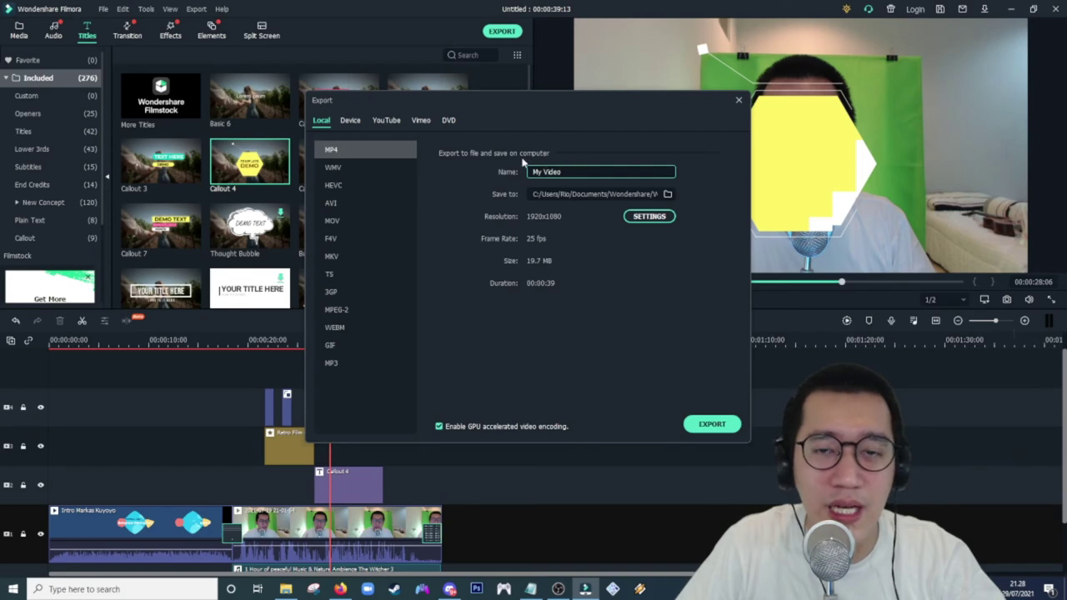
{"action": "left_click", "coordinate": [347, 187]}
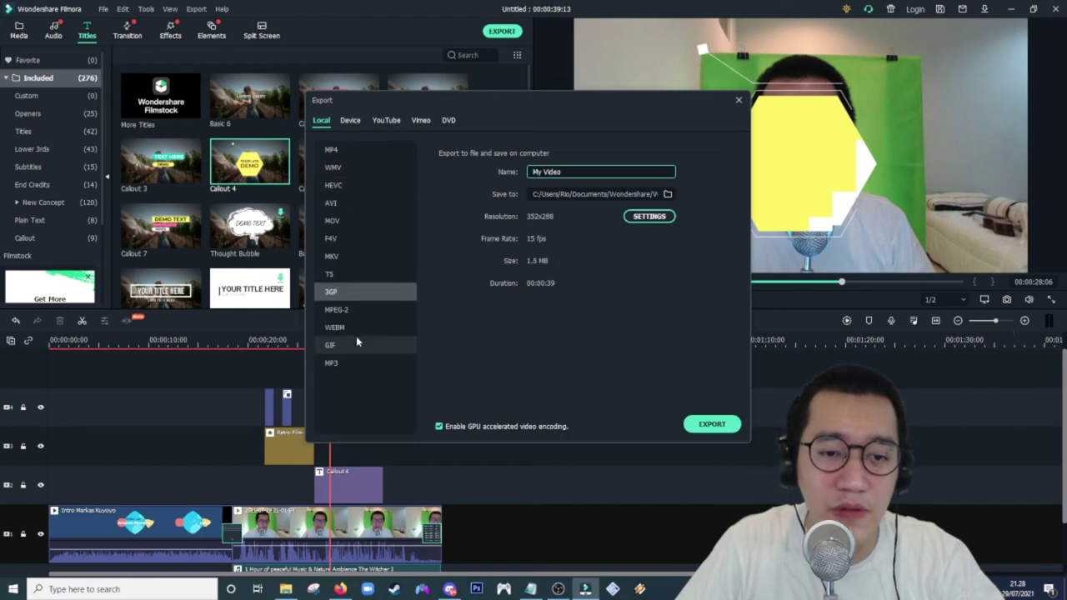
{"action": "left_click", "coordinate": [350, 365]}
{"action": "left_click", "coordinate": [358, 149]}
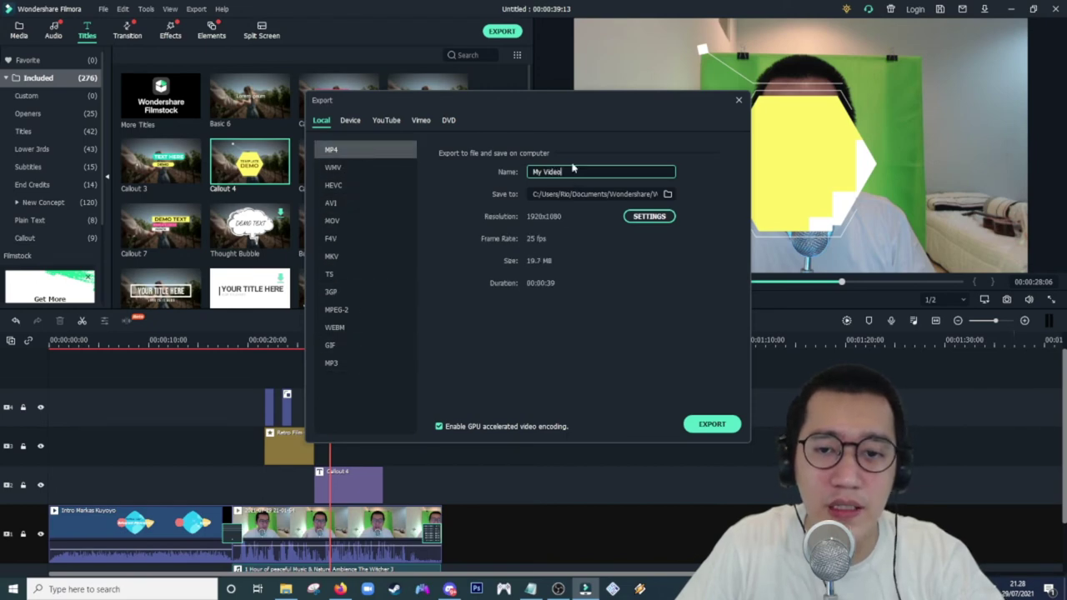
Try the 1280x720 resolution in the MP4 export settings and return it to 1920x1080.
{"action": "left_click", "coordinate": [659, 216]}
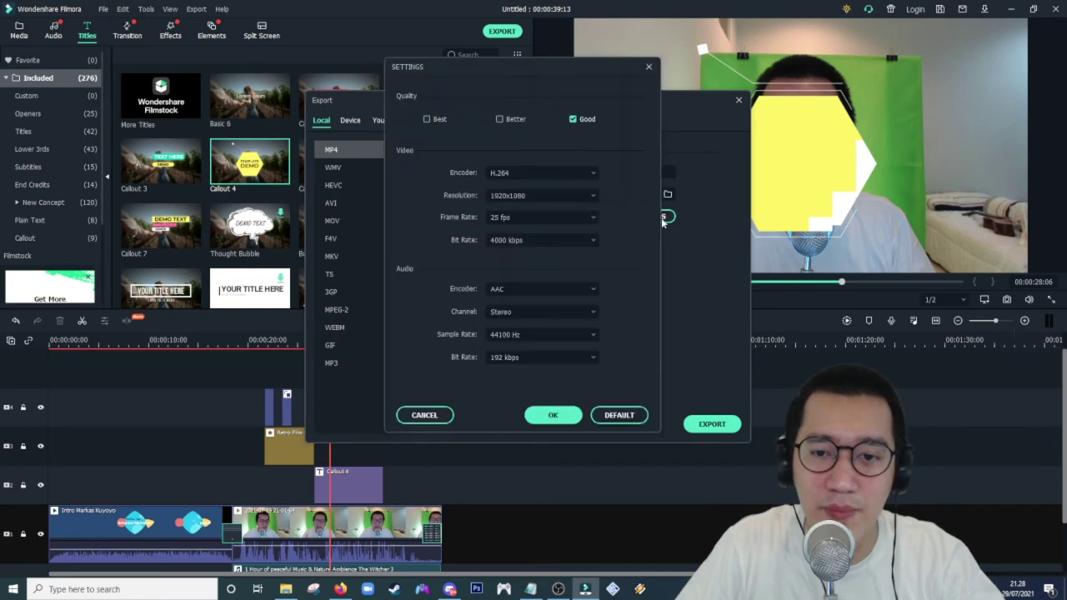
{"action": "left_click", "coordinate": [531, 197]}
{"action": "left_click", "coordinate": [523, 306]}
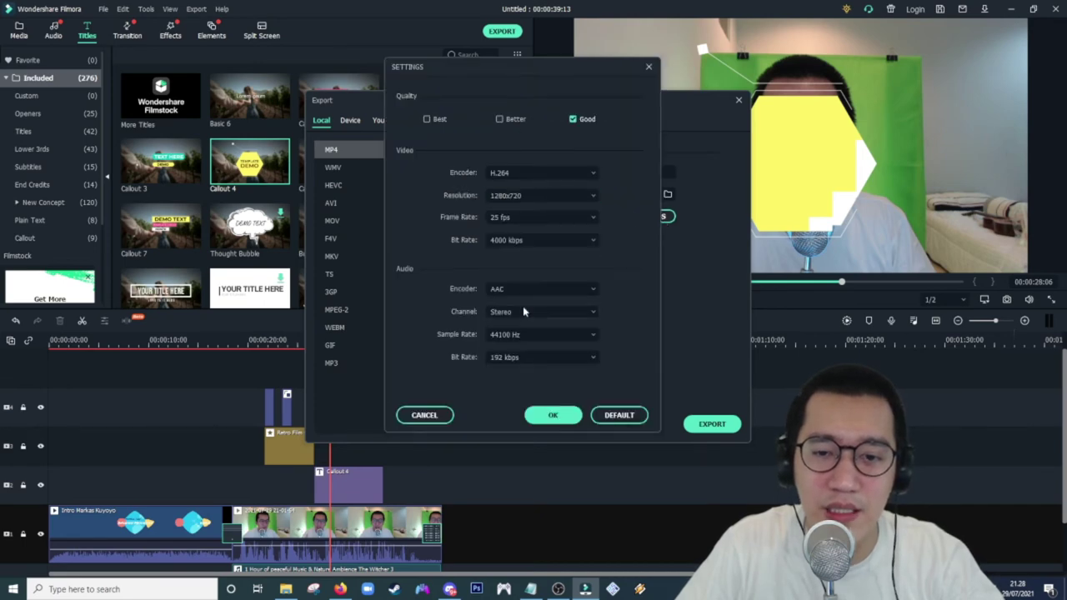
{"action": "left_click", "coordinate": [521, 195]}
{"action": "left_click", "coordinate": [526, 322]}
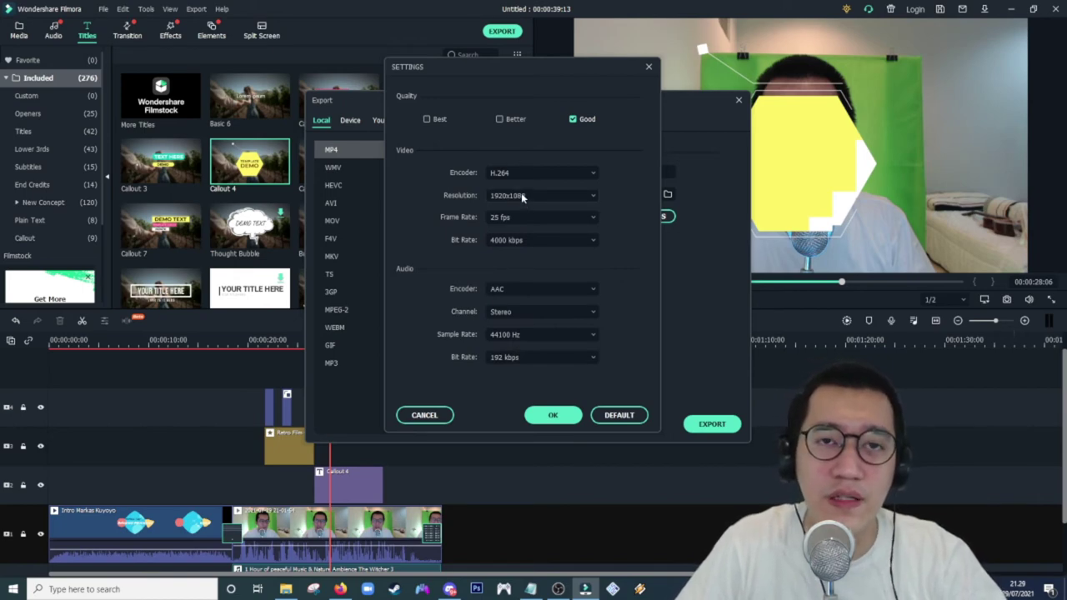
Check the frame rate and video bit rate options in the MP4 export settings.
{"action": "left_click", "coordinate": [512, 217]}
{"action": "left_click", "coordinate": [510, 219]}
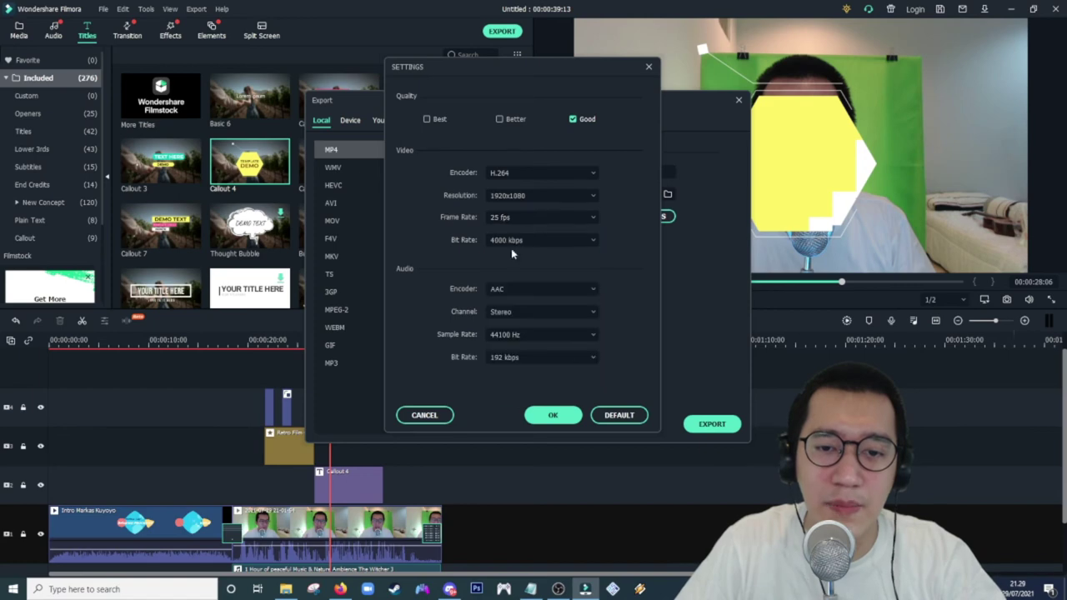
{"action": "left_click", "coordinate": [538, 242]}
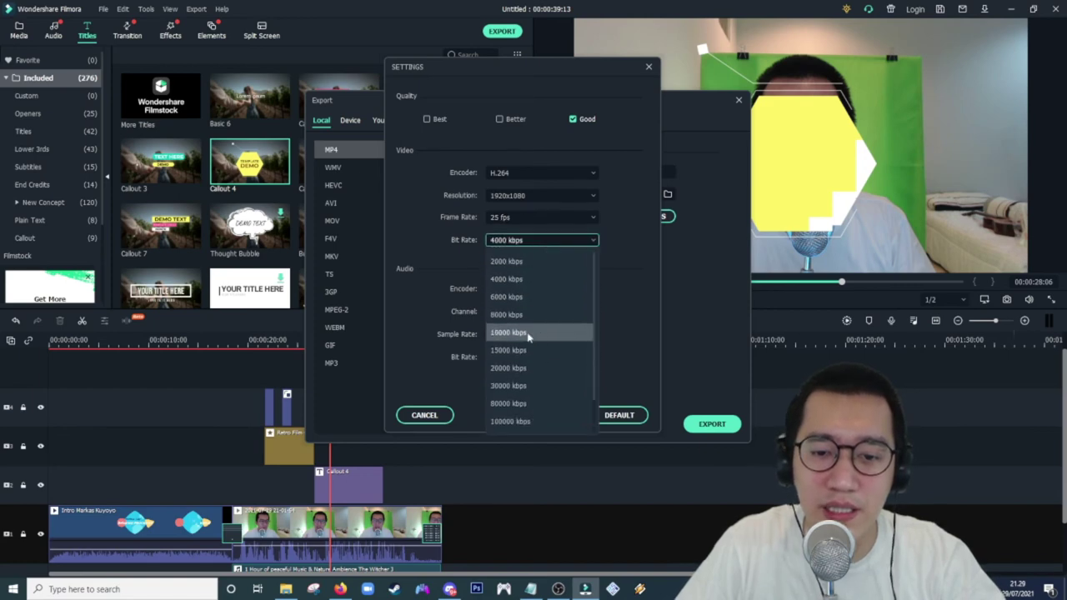
{"action": "left_click", "coordinate": [607, 298]}
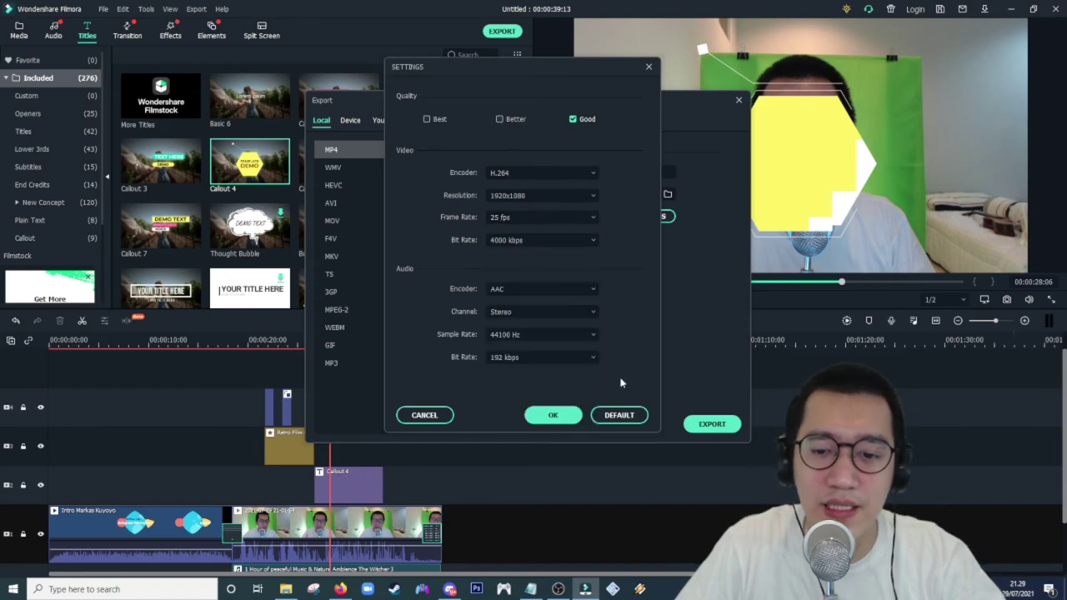
{"action": "left_click", "coordinate": [568, 416]}
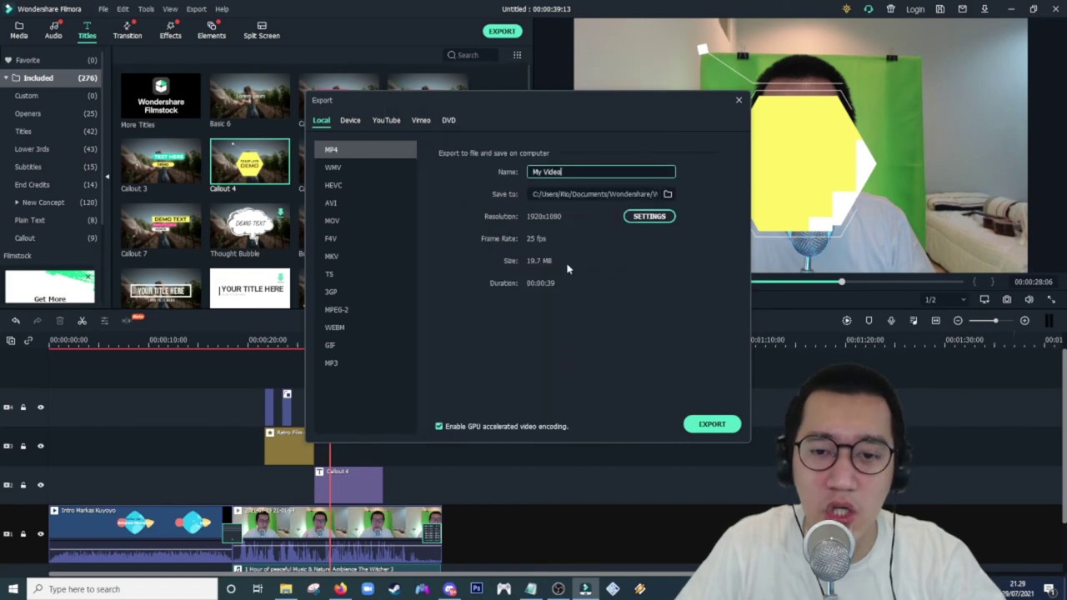
{"action": "left_click", "coordinate": [650, 216]}
{"action": "key", "text": "Escape"}
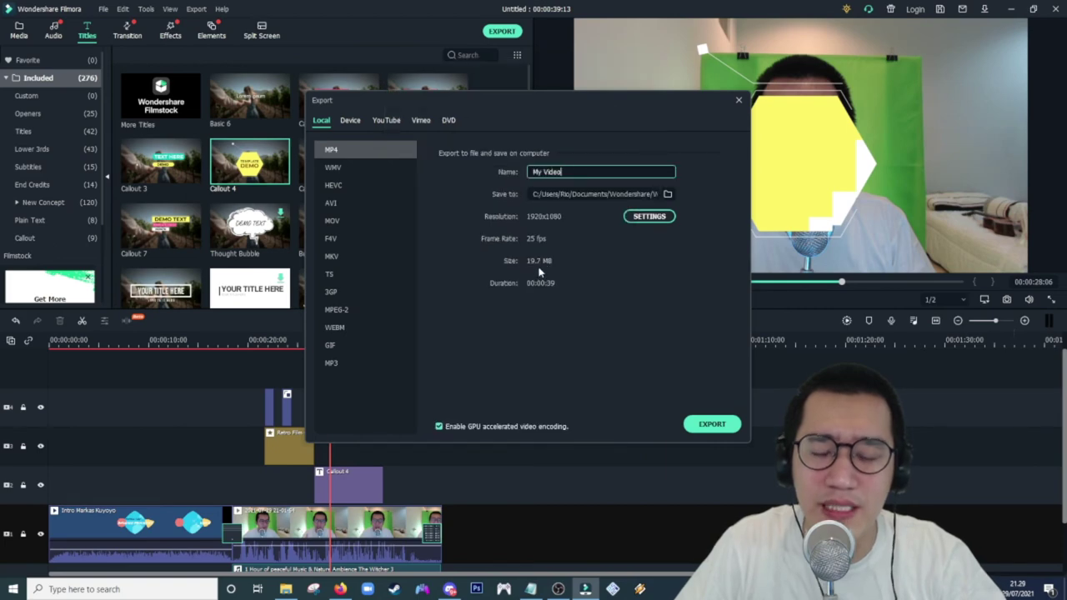
Set the video bit rate of the MP4 export to 8000 kbps and apply the settings.
{"action": "left_click", "coordinate": [627, 216]}
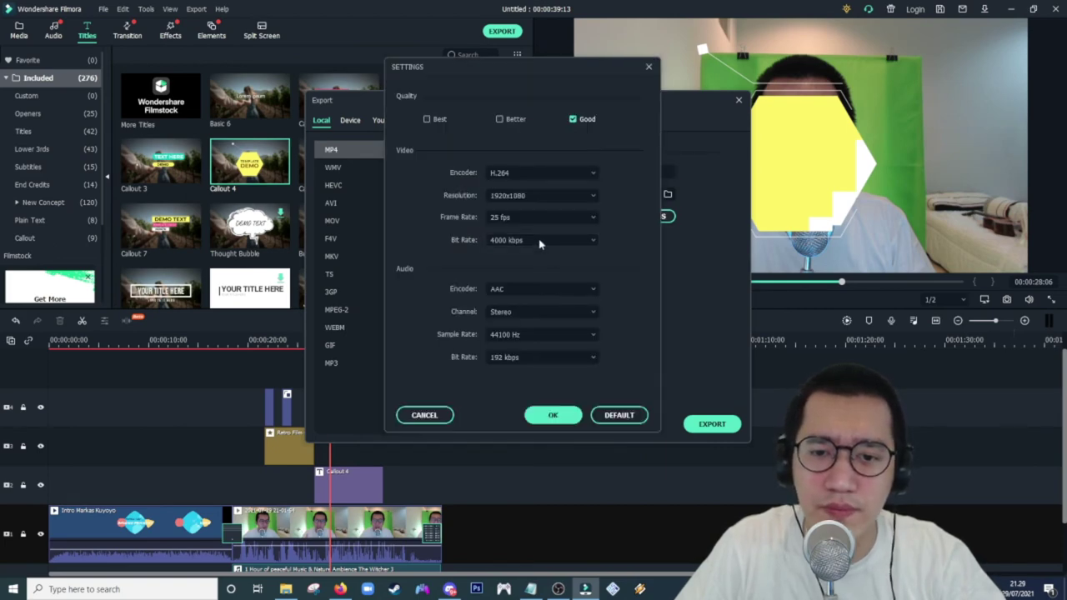
{"action": "left_click", "coordinate": [539, 240]}
{"action": "left_click", "coordinate": [507, 297]}
{"action": "left_click", "coordinate": [553, 415]}
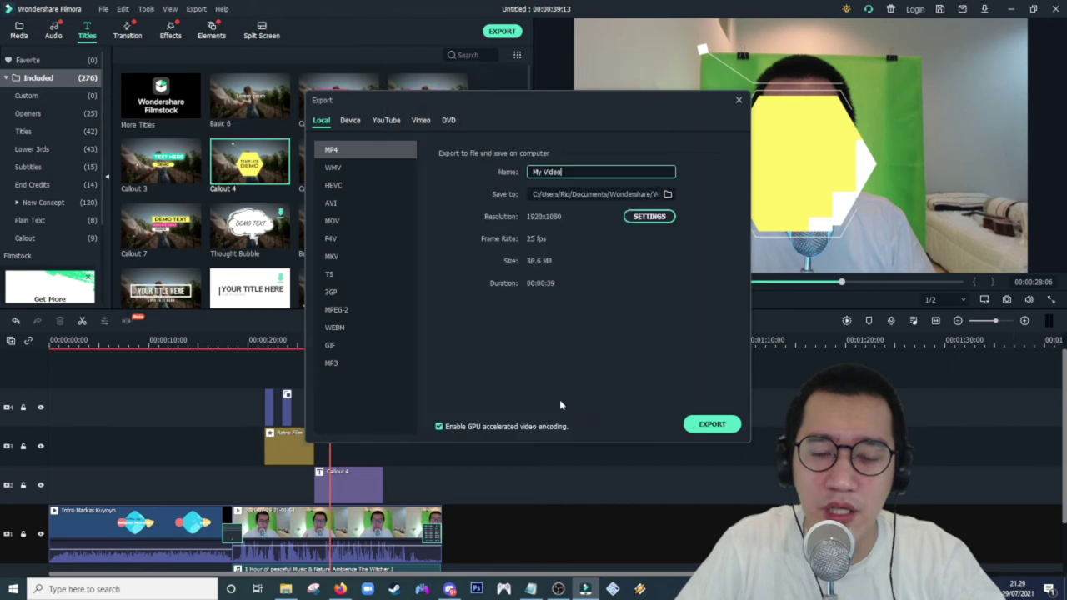
Set the MP4 export to 30 fps with a 4000 kbps video bit rate and apply the settings.
{"action": "left_click", "coordinate": [648, 218]}
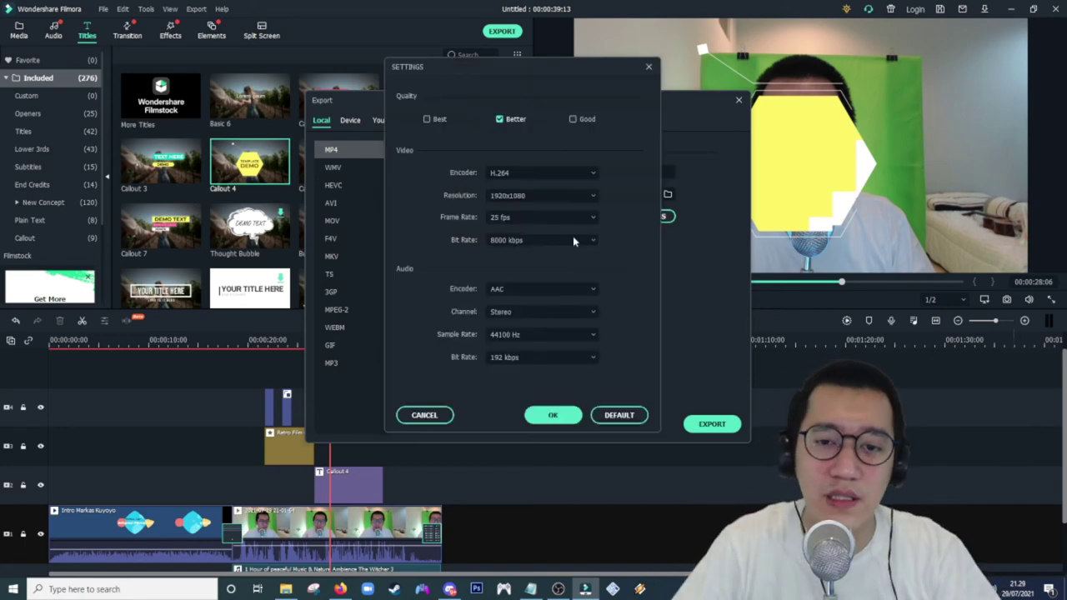
{"action": "left_click", "coordinate": [554, 219]}
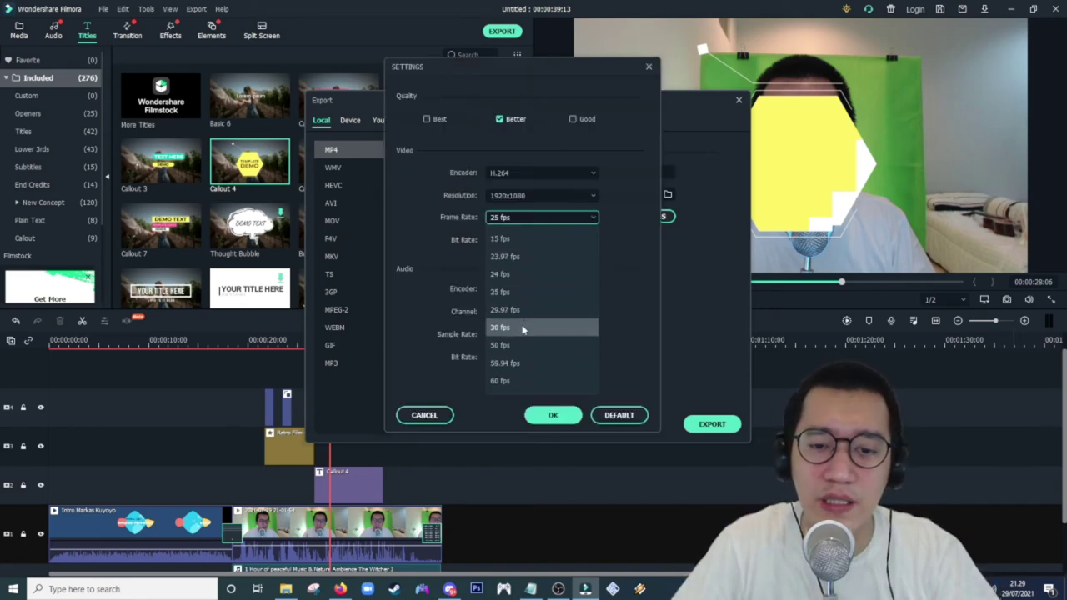
{"action": "left_click", "coordinate": [522, 328]}
{"action": "left_click", "coordinate": [523, 241]}
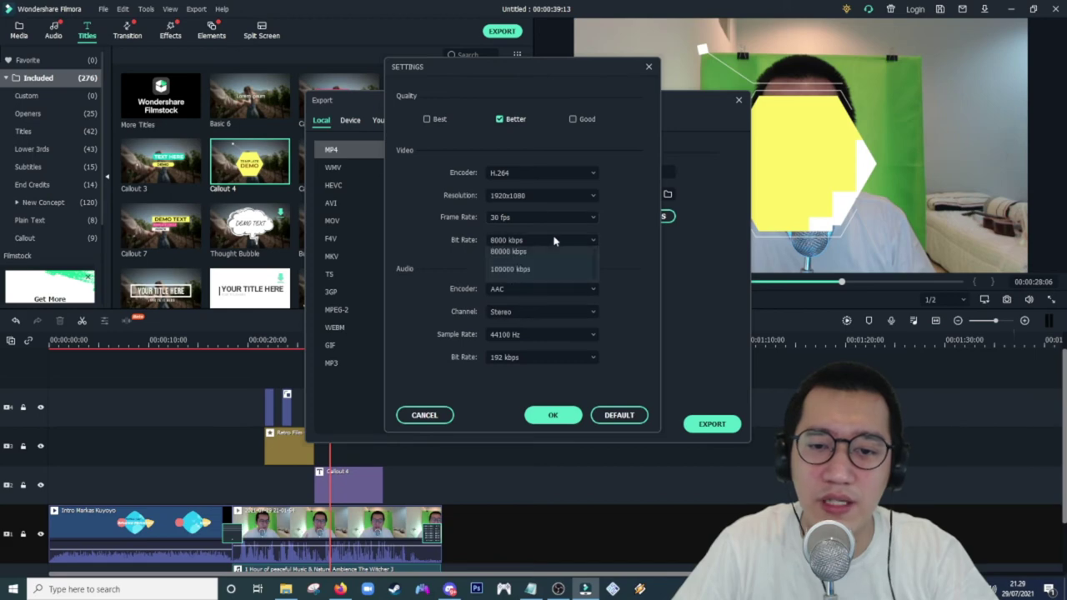
{"action": "left_click", "coordinate": [523, 286]}
{"action": "left_click", "coordinate": [552, 415]}
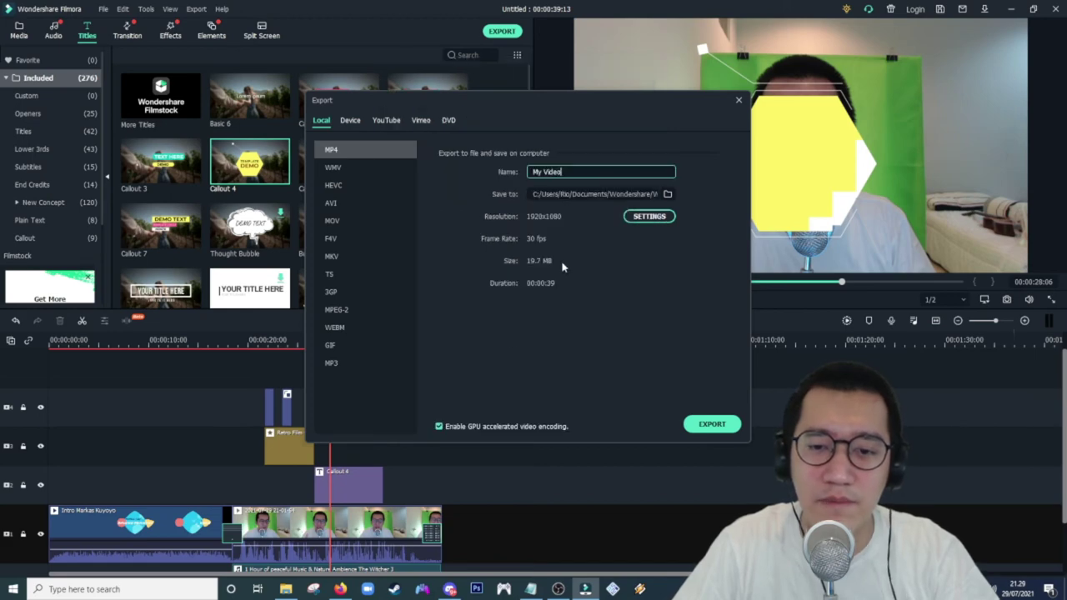
Export the project as My Video in MP4 format and check the exported file's playback near 36 seconds.
{"action": "left_click", "coordinate": [711, 426]}
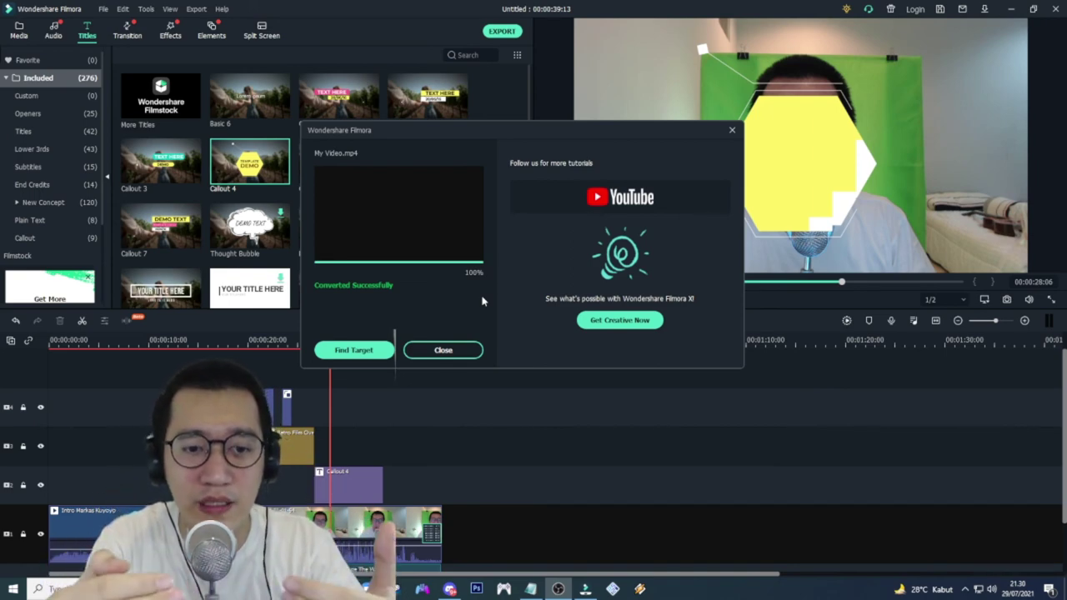
{"action": "left_click", "coordinate": [377, 350]}
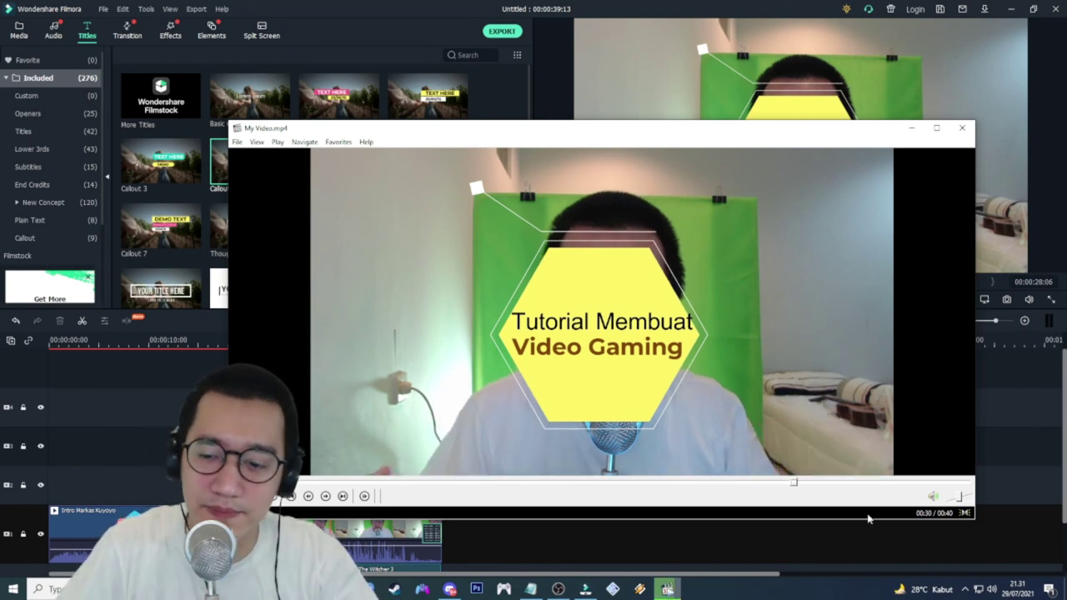
{"action": "left_click", "coordinate": [897, 482]}
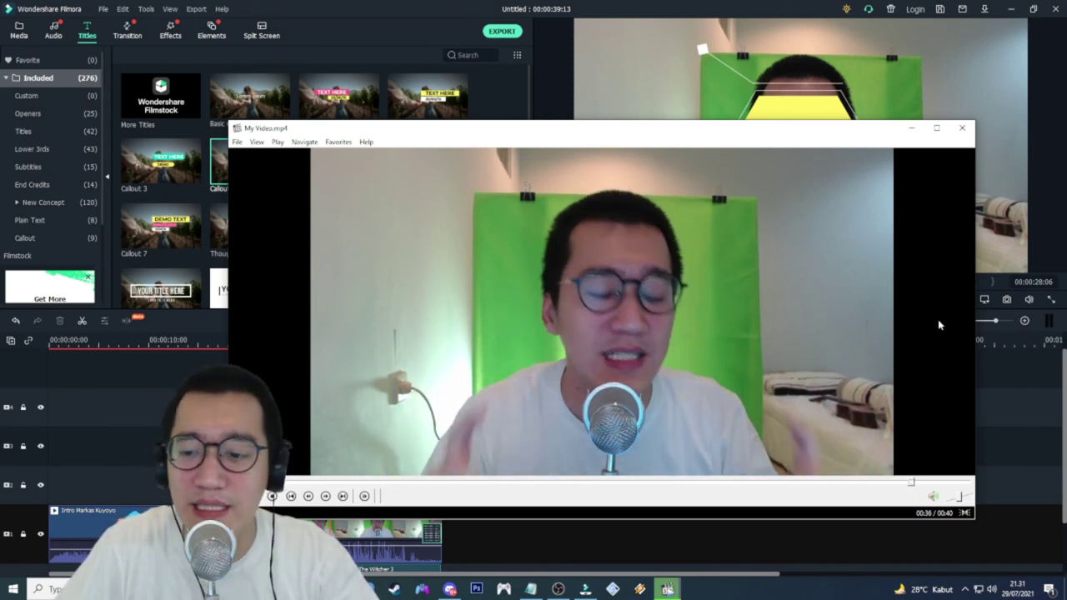